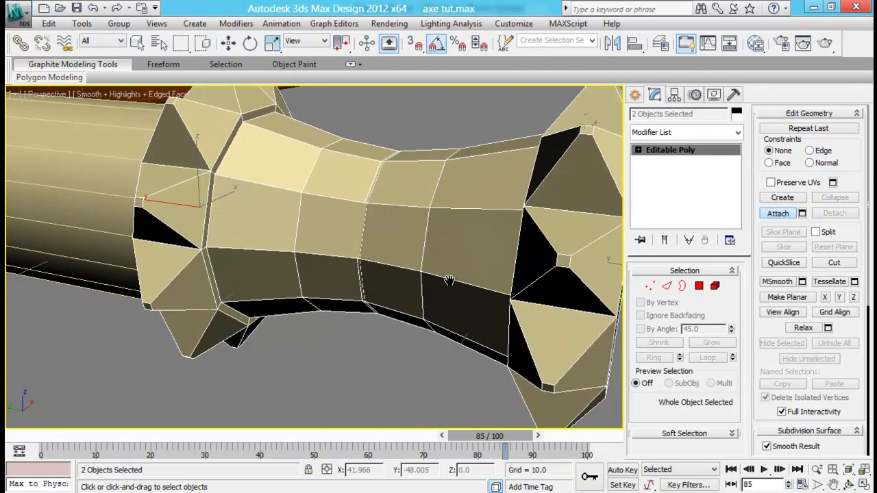
Step: Collapse the two halves of the spiked neck piece into a single mesh object with the Collapse utility
scroll(396, 363, "down", 5)
middle_click_drag(403, 340, 415, 333, "alt")
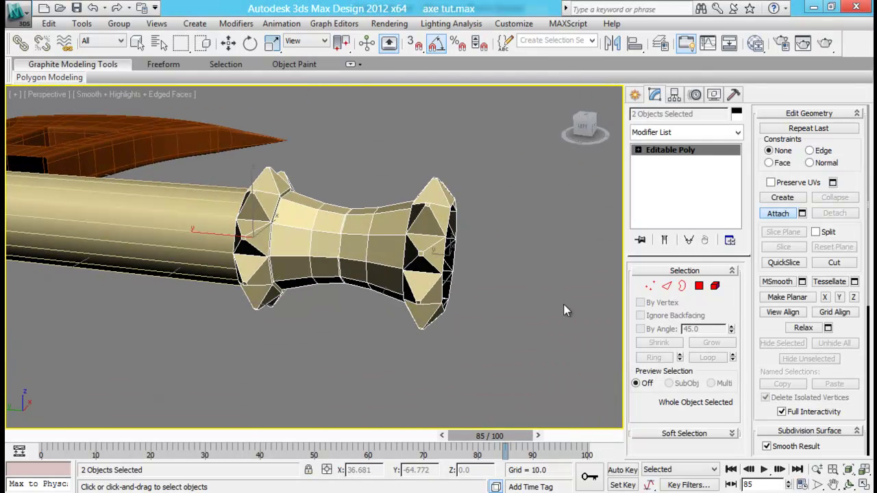
key("w")
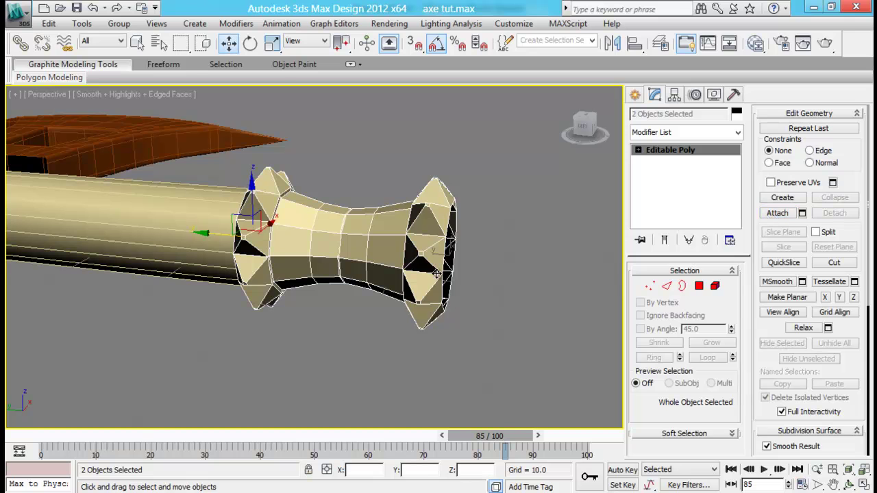
left_click(437, 274)
left_click(316, 227, "ctrl")
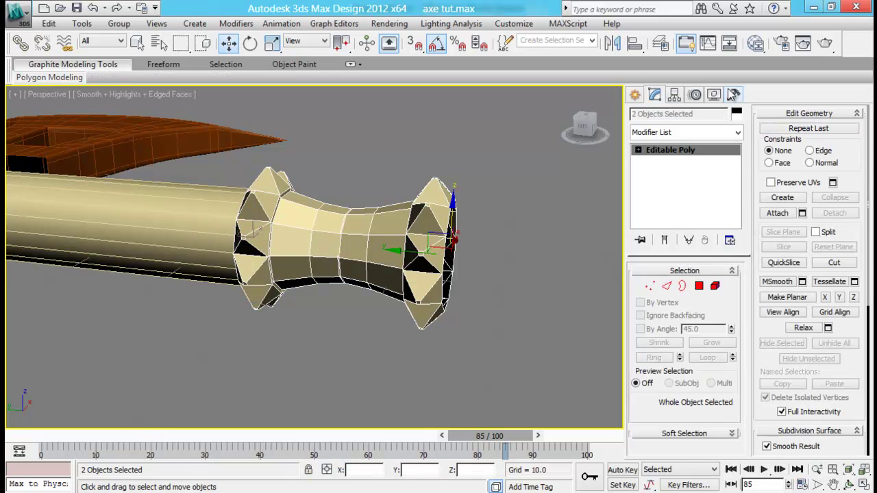
left_click(733, 95)
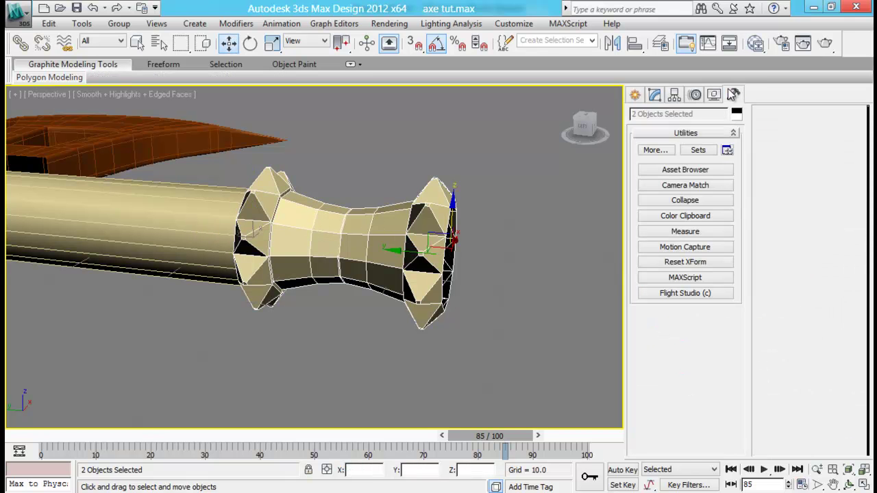
left_click(699, 201)
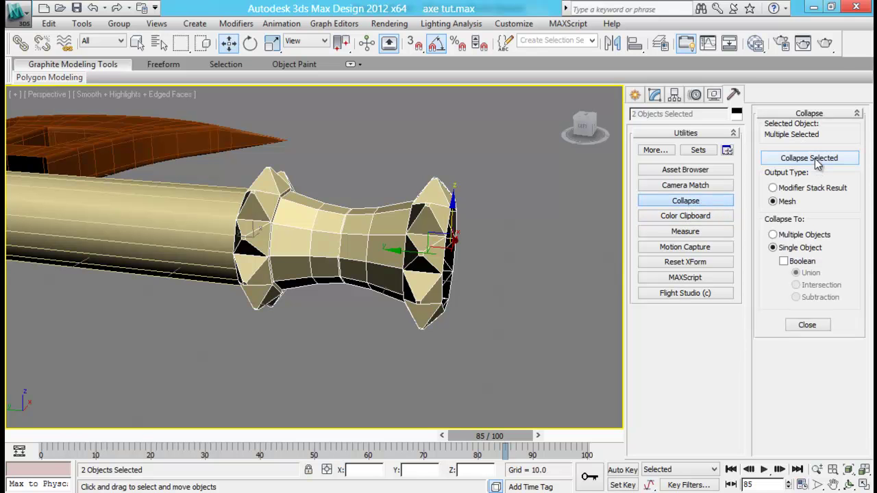
left_click(816, 160)
left_click(511, 226)
left_click(395, 246)
Step: Convert the merged spiked neck piece to an Editable Poly
middle_click_drag(470, 286, 528, 362, "alt")
scroll(398, 314, "down", 5)
left_click(479, 302)
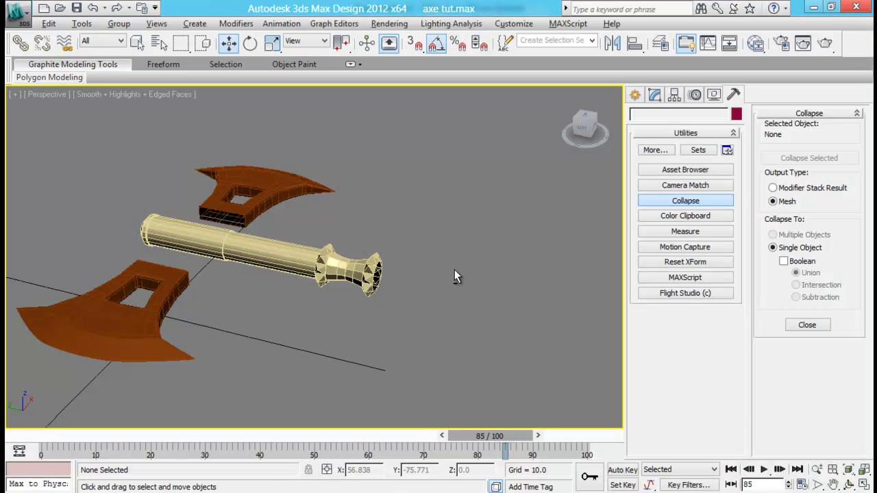
middle_click_drag(454, 269, 343, 284, "alt")
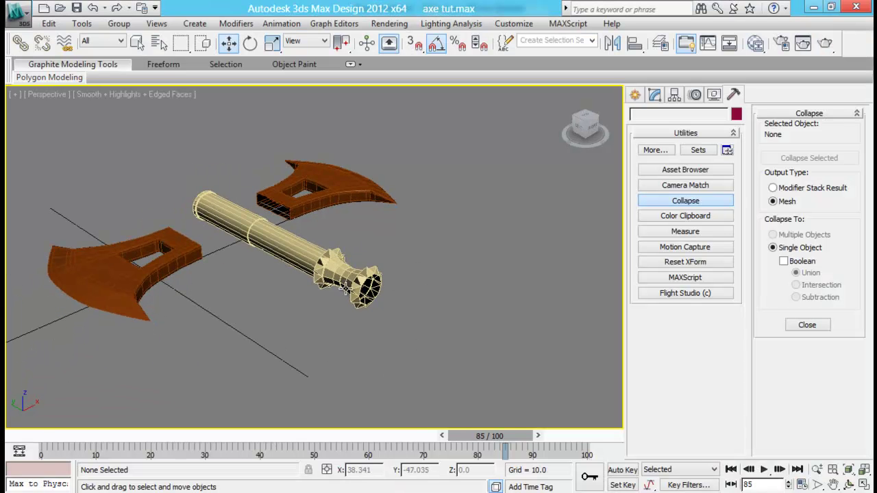
left_click(356, 276)
scroll(365, 281, "up", 3)
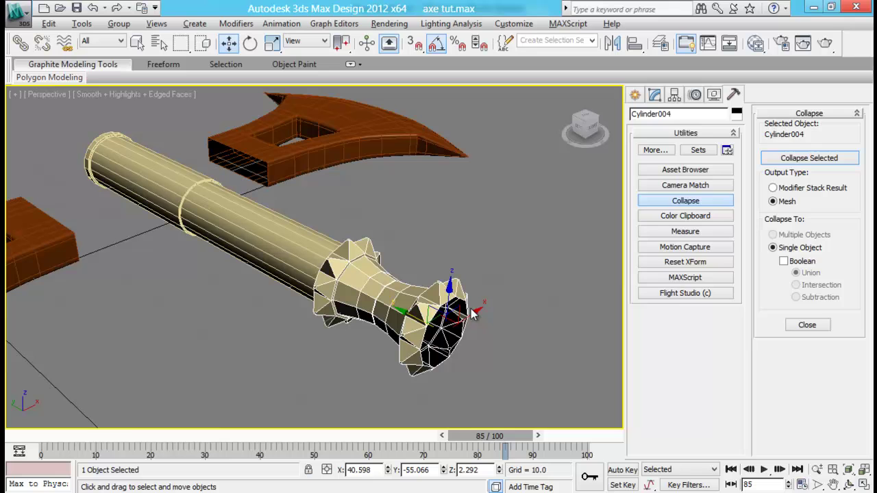
left_click(654, 94)
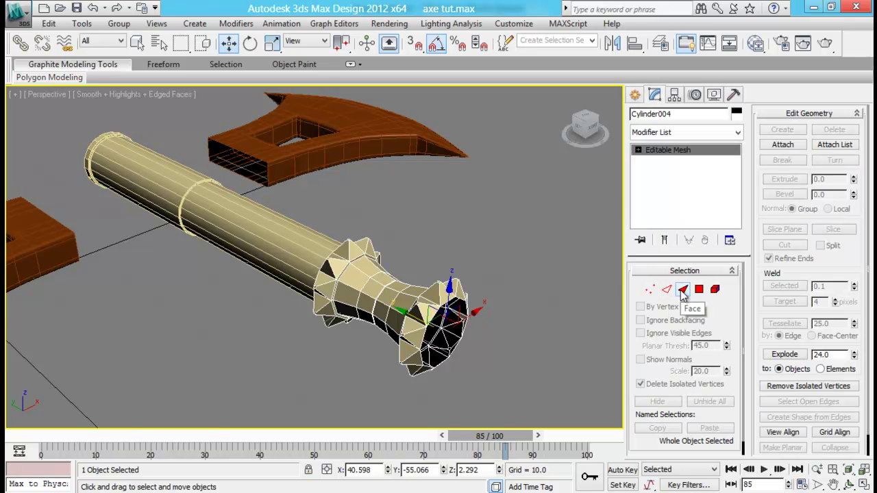
right_click(388, 294)
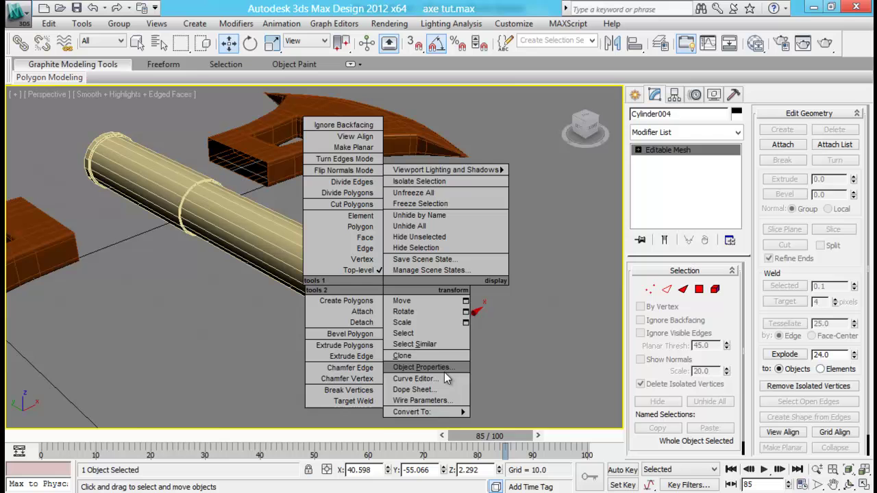
mouse_move(452, 411)
left_click(517, 423)
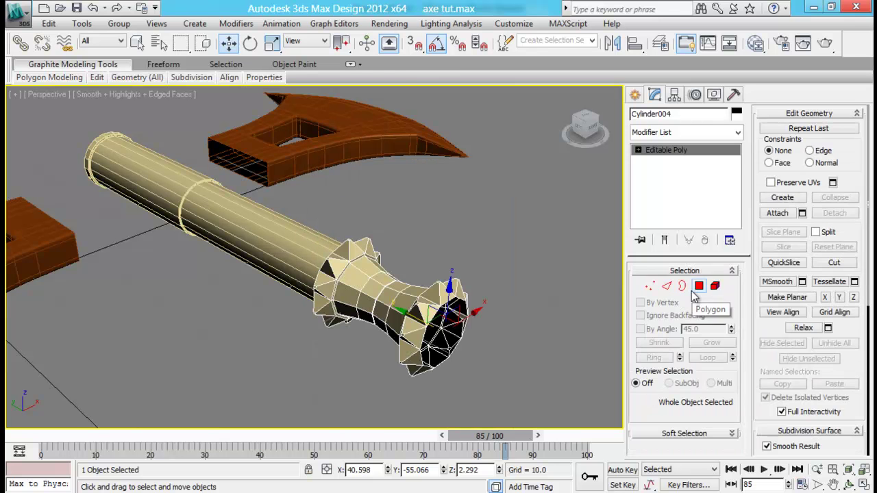
Step: Extend the neck piece's open end border along the handle's axis twice to form a long shaft section
left_click(683, 285)
left_click(452, 289)
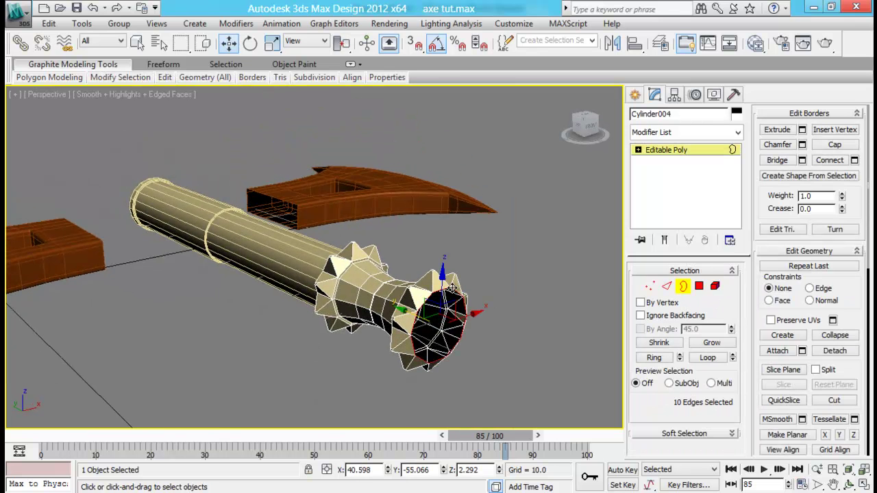
left_click_drag(409, 311, 687, 470, "shift")
scroll(324, 356, "down", 5)
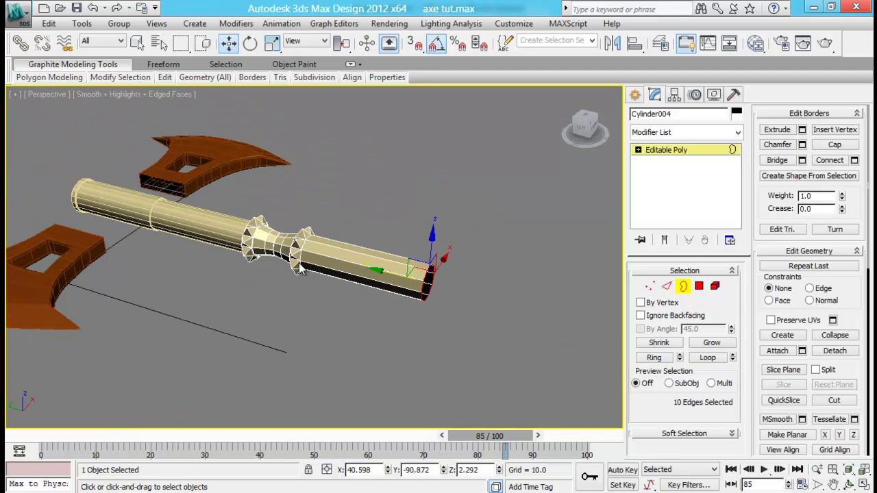
left_click_drag(388, 276, 443, 289, "shift")
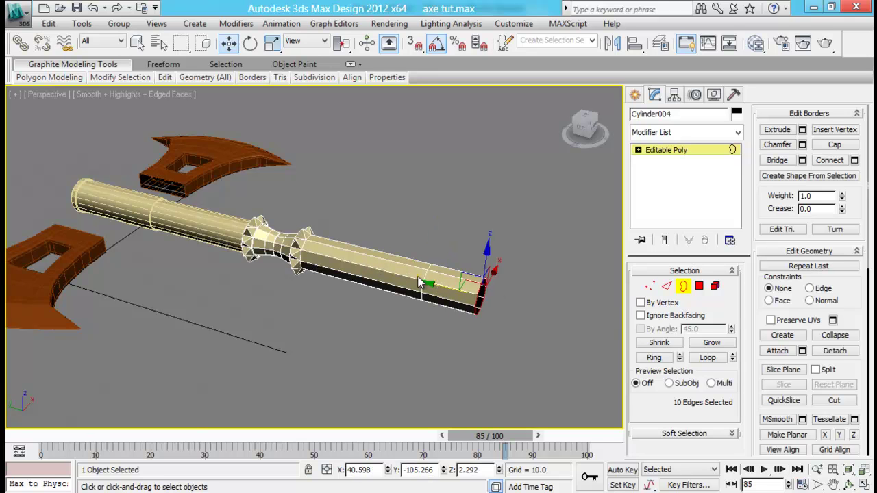
Step: Remove the intermediate edge loop where the two extended shaft sections meet
left_click(666, 287)
left_click(425, 272)
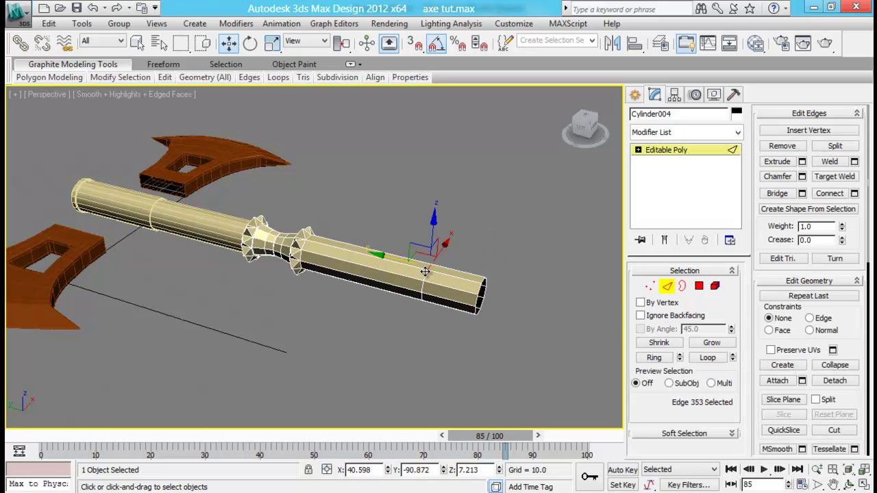
left_click(696, 357)
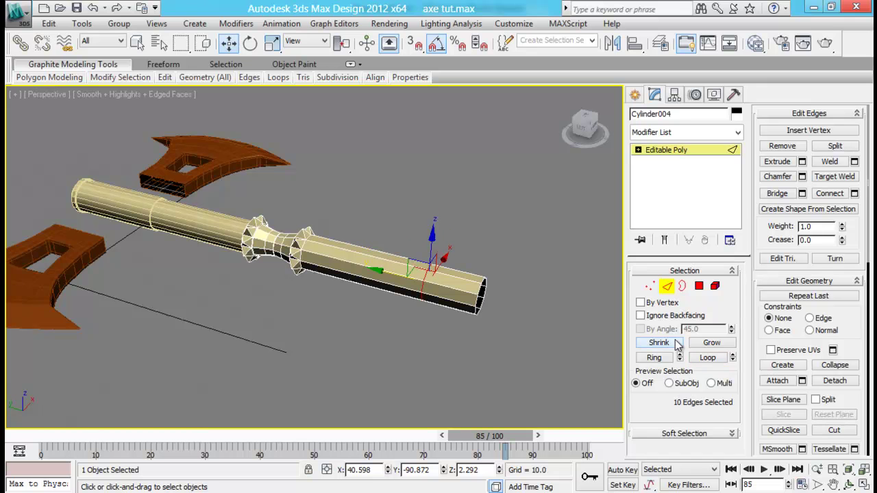
left_click(677, 344)
left_click(668, 288)
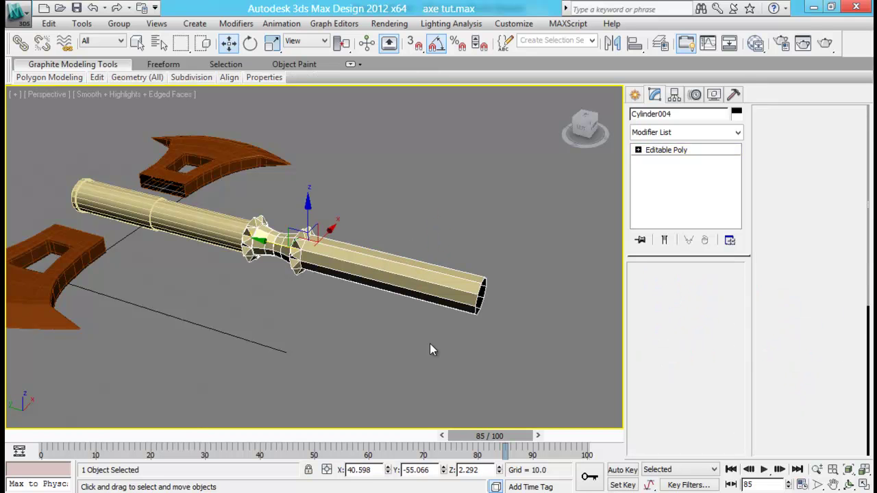
left_click(429, 343)
Step: Detach the long shaft's polygons from the spiked neck piece as a separate object
middle_click_drag(438, 341, 500, 288, "alt")
left_click(483, 266)
left_click(699, 285)
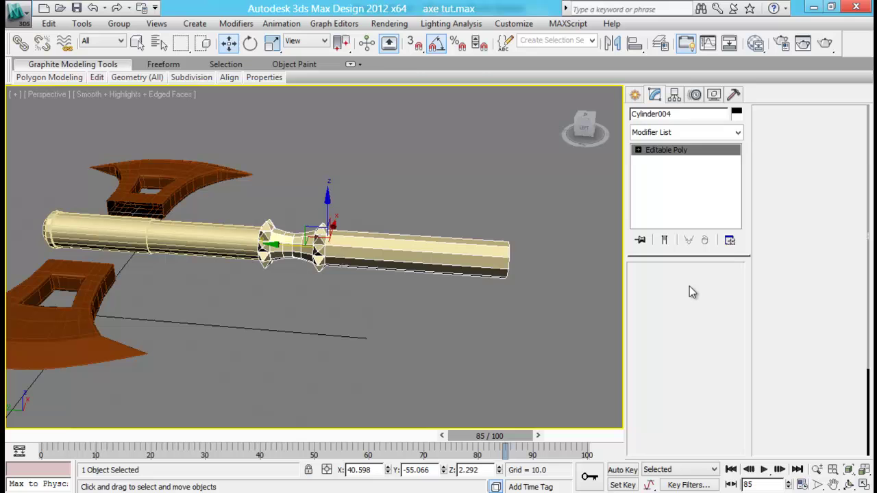
left_click_drag(416, 148, 437, 335)
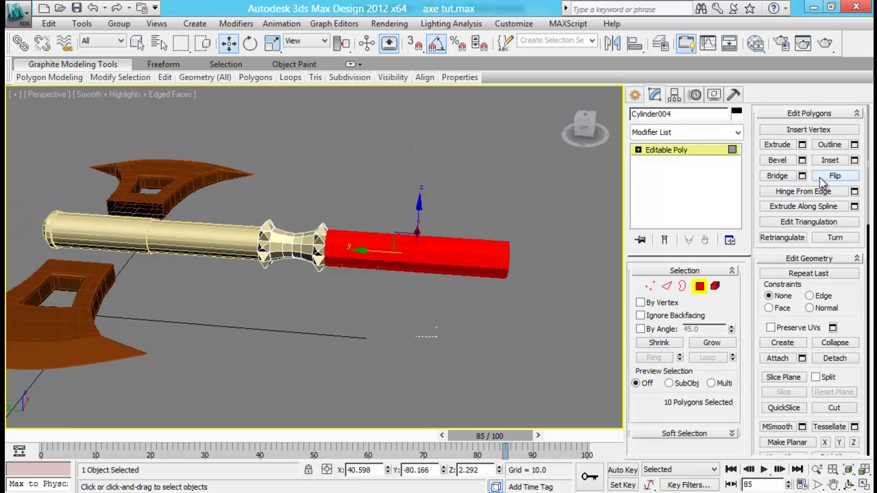
left_click(822, 362)
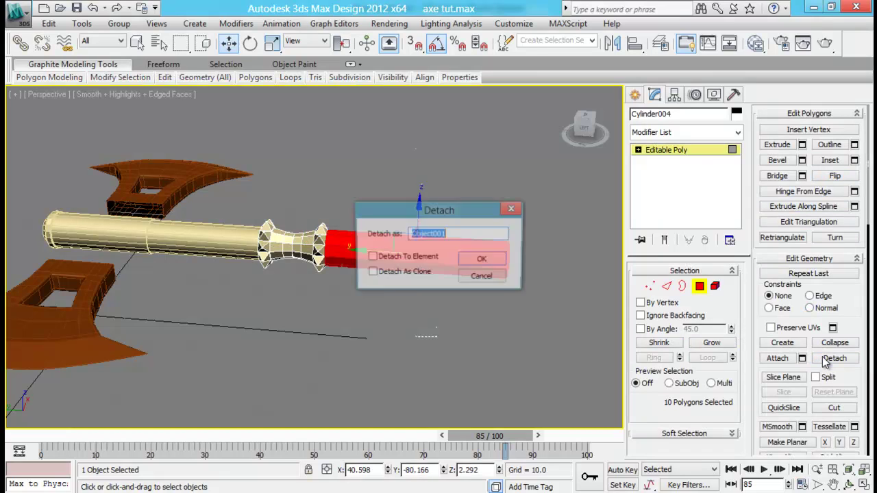
left_click(480, 261)
left_click(698, 286)
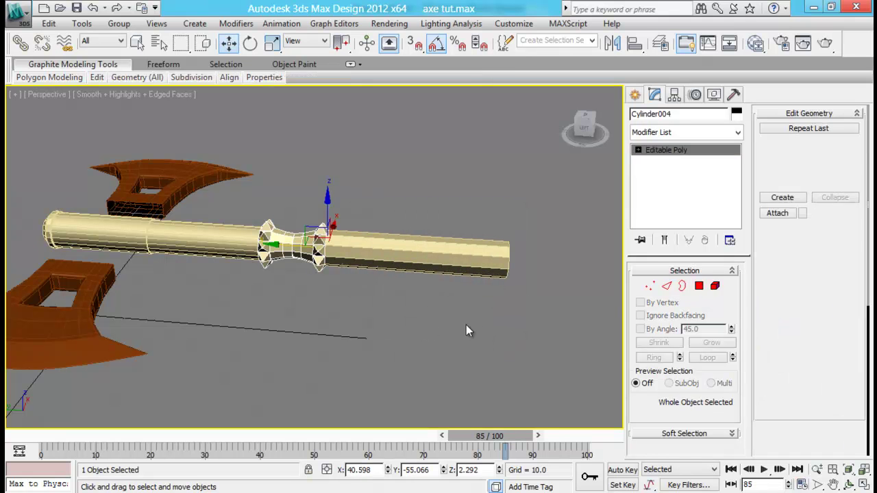
left_click(229, 243)
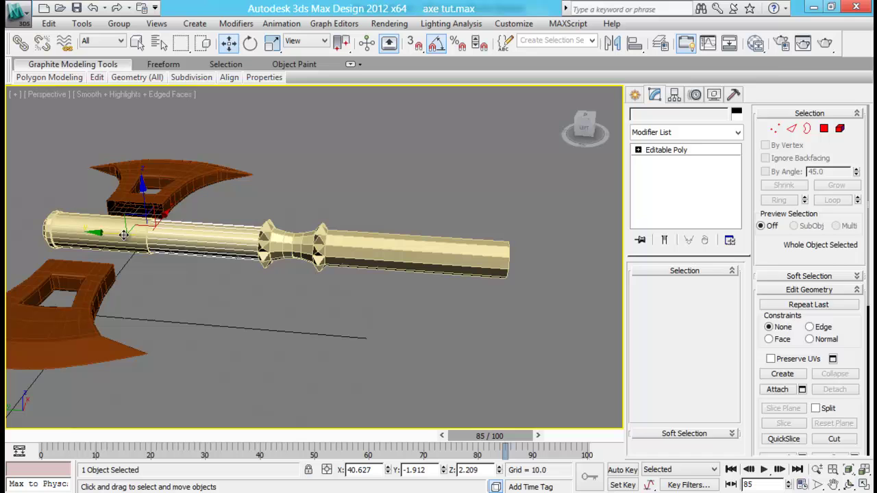
left_click(98, 231)
left_click(440, 314)
middle_click_drag(439, 314, 465, 259, "alt")
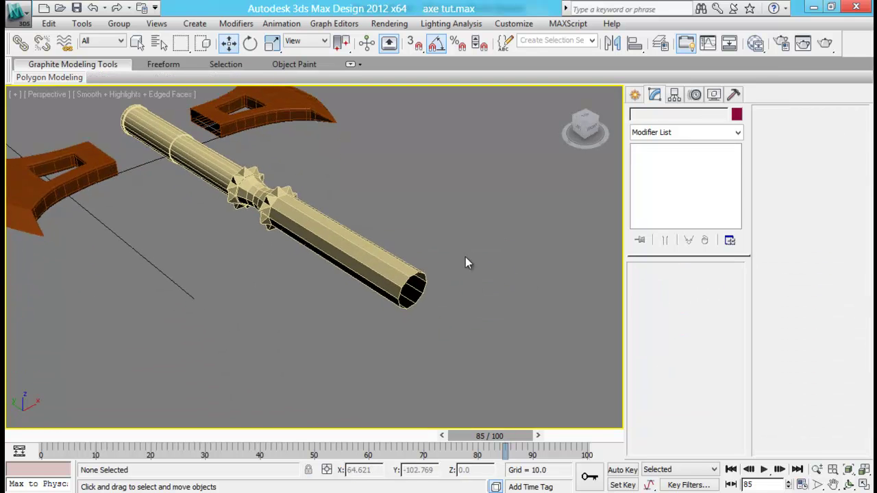
Step: Lengthen the detached shaft by moving its outer end vertices further along the handle's axis
scroll(465, 259, "down", 3)
middle_click_drag(400, 261, 393, 309, "alt")
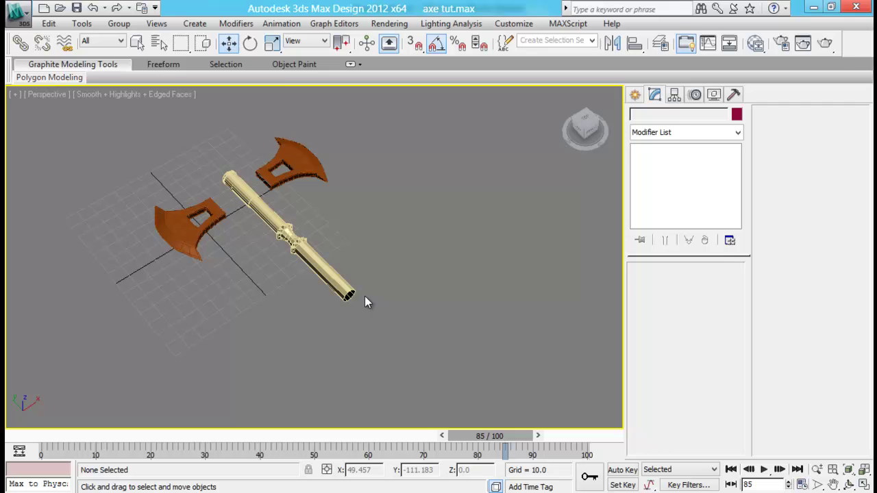
left_click(328, 276)
middle_click_drag(386, 302, 548, 260, "alt")
left_click(652, 288)
key("1")
left_click_drag(334, 237, 411, 328)
left_click_drag(314, 269, 345, 274)
left_click(438, 320)
middle_click_drag(437, 320, 453, 262, "alt")
left_click(651, 286)
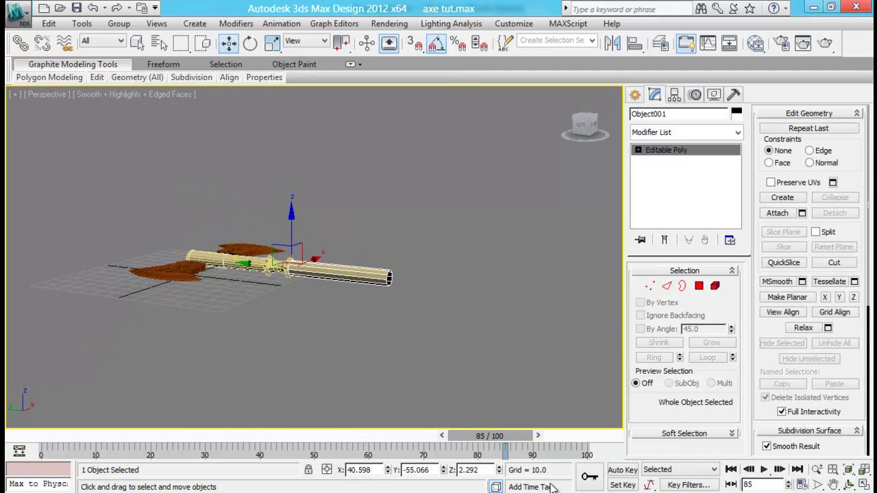
Step: Check the rendered axe in Windows Photo Viewer, and clone the spiked neck piece as a Copy at the shaft's far end
left_click(548, 492)
scroll(548, 351, "up", 2)
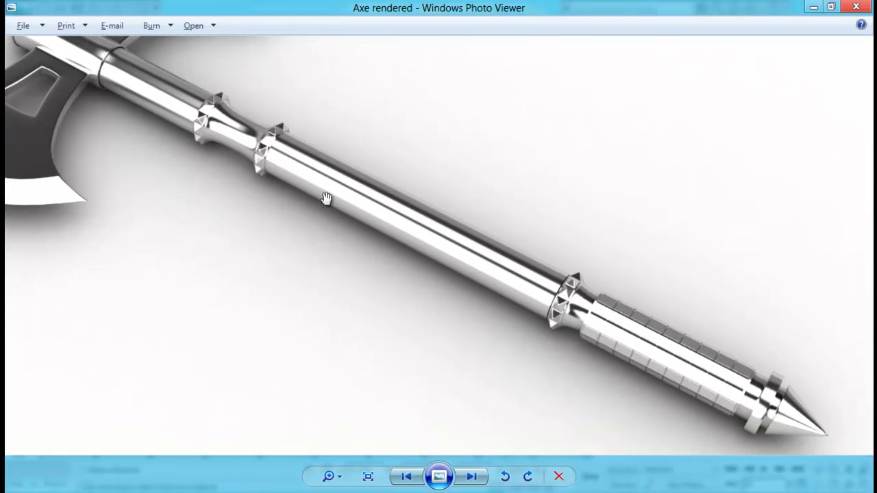
left_click(394, 492)
left_click(267, 266)
middle_click_drag(272, 267, 328, 342, "alt")
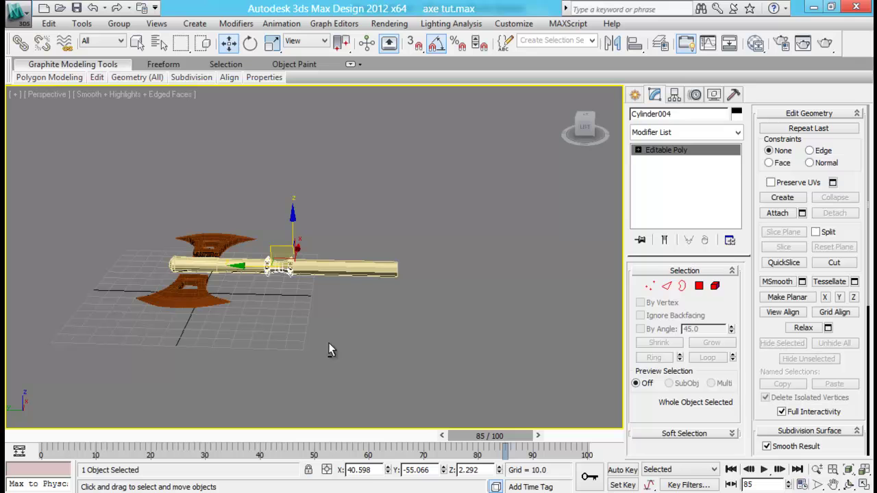
left_click_drag(267, 268, 432, 272, "shift")
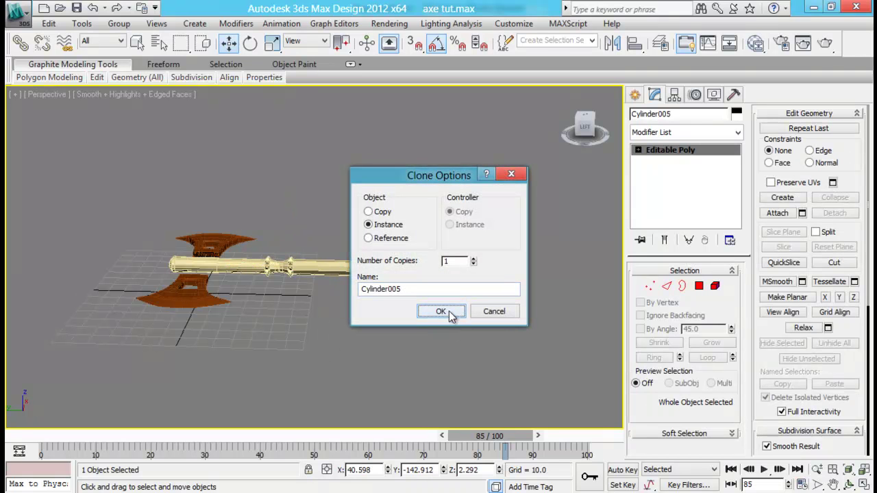
left_click(383, 213)
left_click(440, 311)
left_click(485, 305)
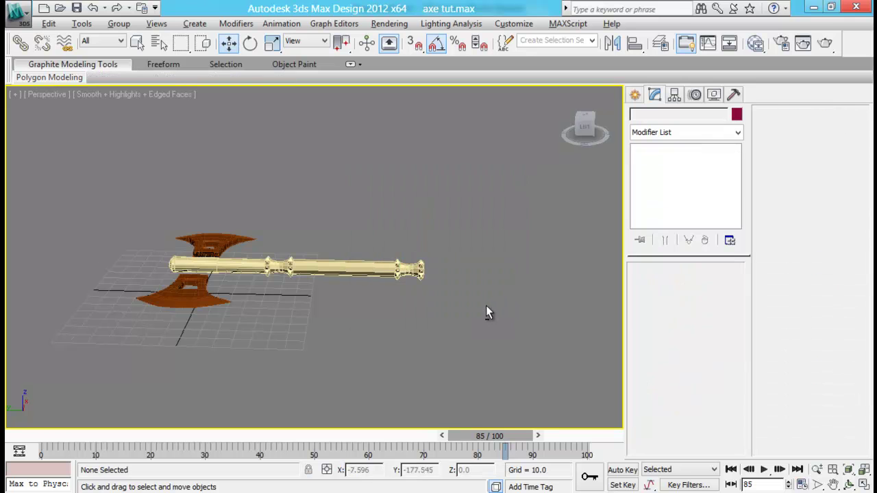
Step: Delete the outer spiked collar polygons of the copied neck piece, keeping the collar next to the shaft
mouse_move(486, 306)
middle_mouse_down("alt")
mouse_move(430, 325)
mouse_move(389, 259)
mouse_move(441, 270)
mouse_move(436, 243)
mouse_move(474, 244)
middle_mouse_up("alt")
scroll(429, 322, "up", 3)
left_click(483, 270)
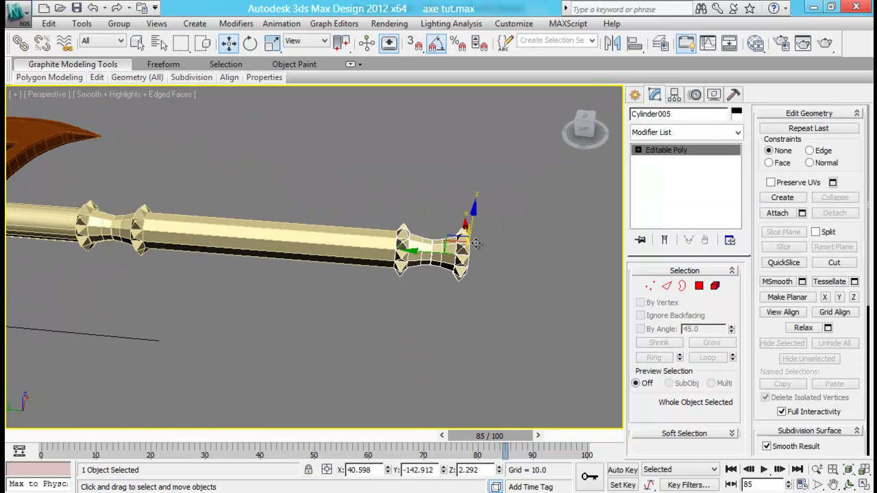
left_click(697, 286)
left_click_drag(444, 184, 506, 367)
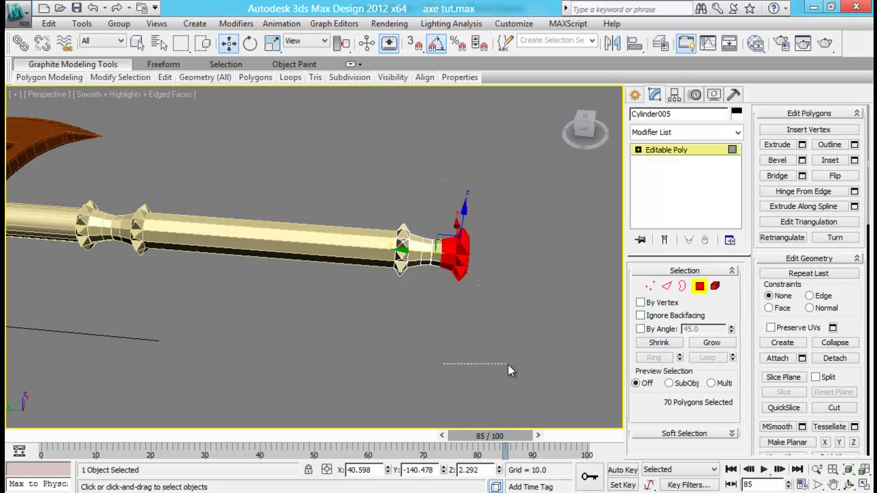
key("Delete")
middle_click_drag(499, 297, 490, 314, "alt")
left_click(699, 287)
Step: Check the handle end of the rendered axe in Windows Photo Viewer, and move the trimmed neck copy away from the shaft's end
left_click(464, 282)
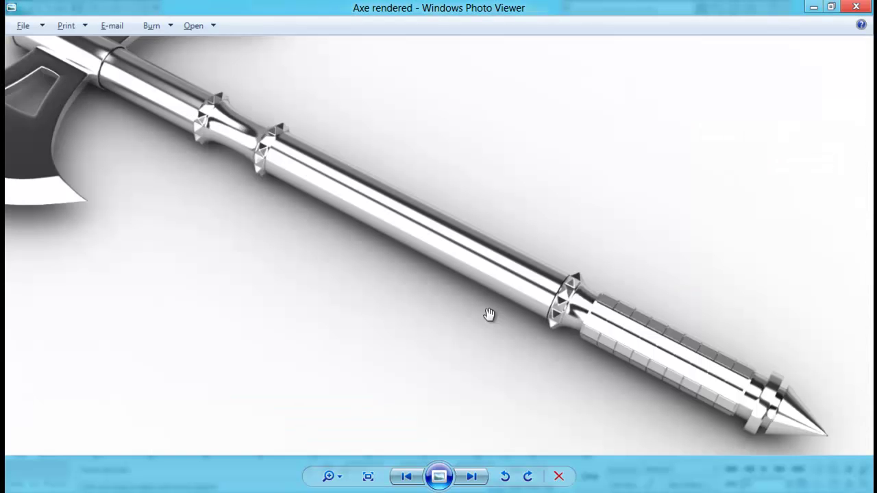
left_click_drag(528, 360, 385, 299)
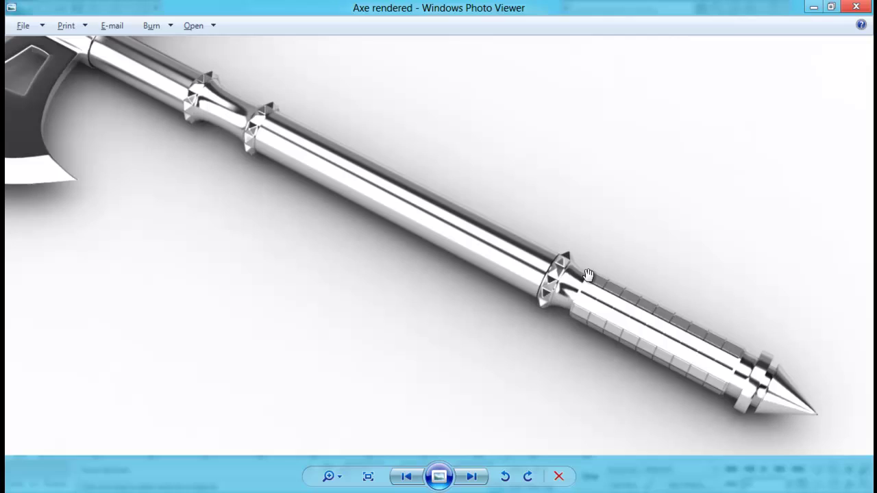
key("alt+Tab")
left_click(433, 279)
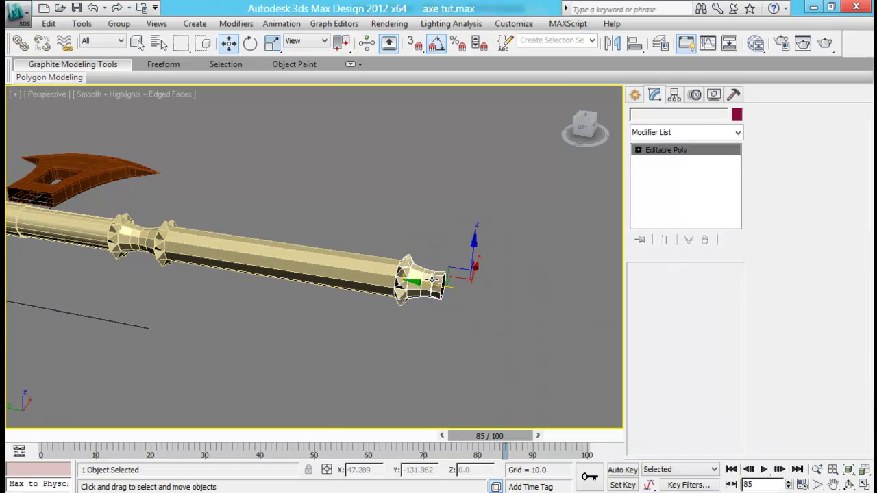
left_click_drag(415, 281, 513, 297)
left_click(400, 273)
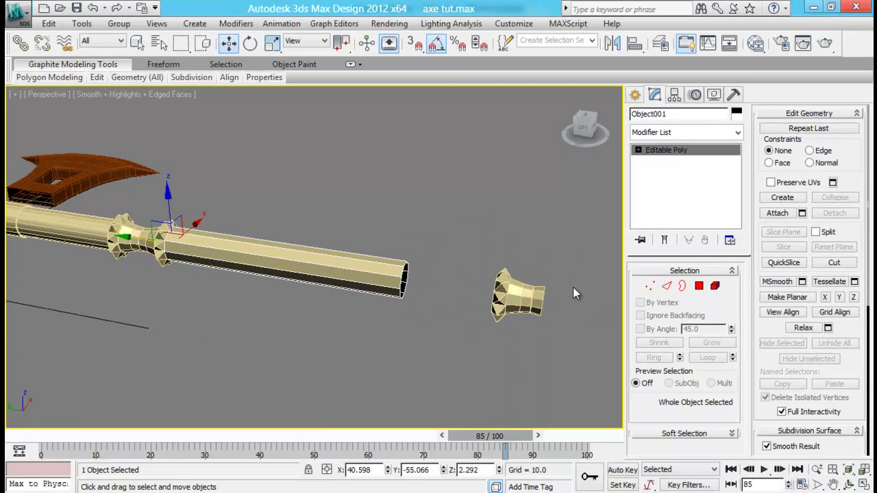
Step: Extend the shaft's open outer border along the handle's axis to form a short additional ring of polygons
left_click(683, 287)
left_click(402, 270)
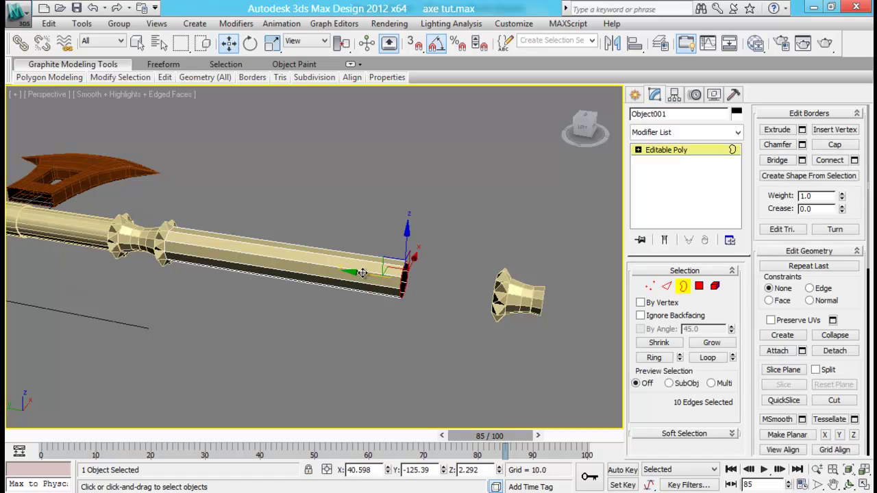
left_click_drag(362, 273, 385, 280, "shift")
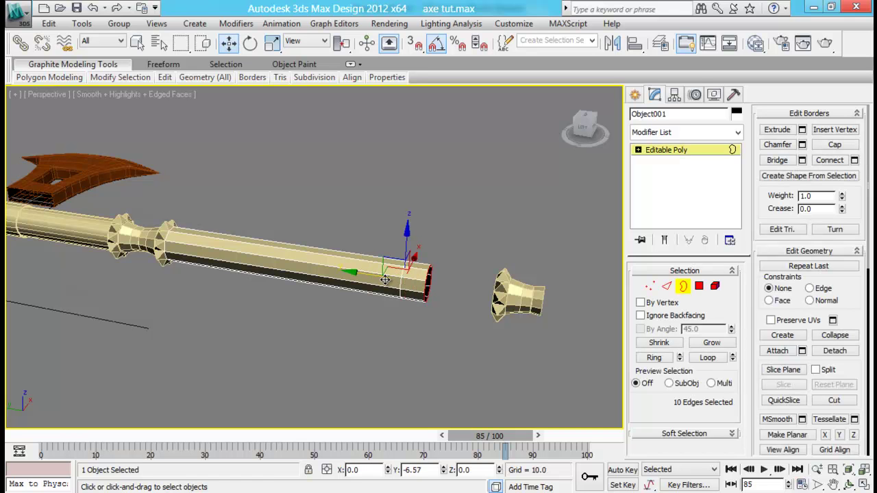
left_click(444, 338)
Step: Detach the short end ring of polygons from the shaft as a separate object named Object002
left_click(700, 288)
middle_click_drag(453, 337, 427, 312, "alt")
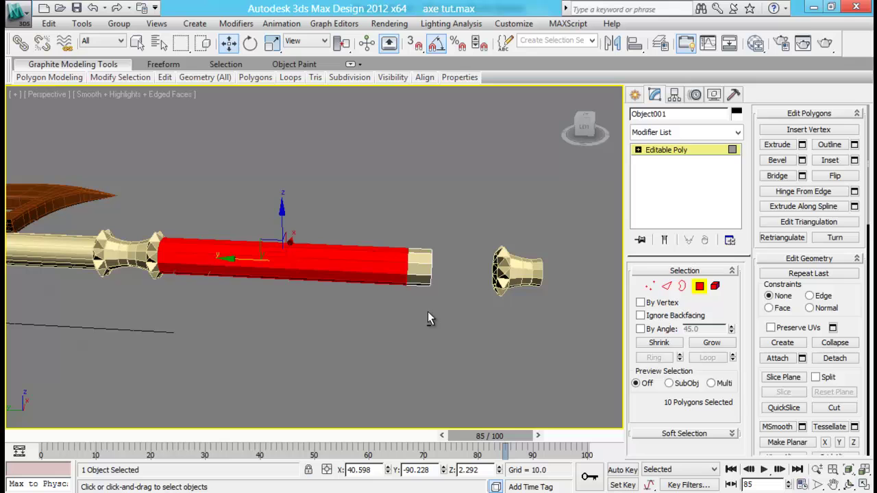
left_click_drag(417, 226, 457, 349)
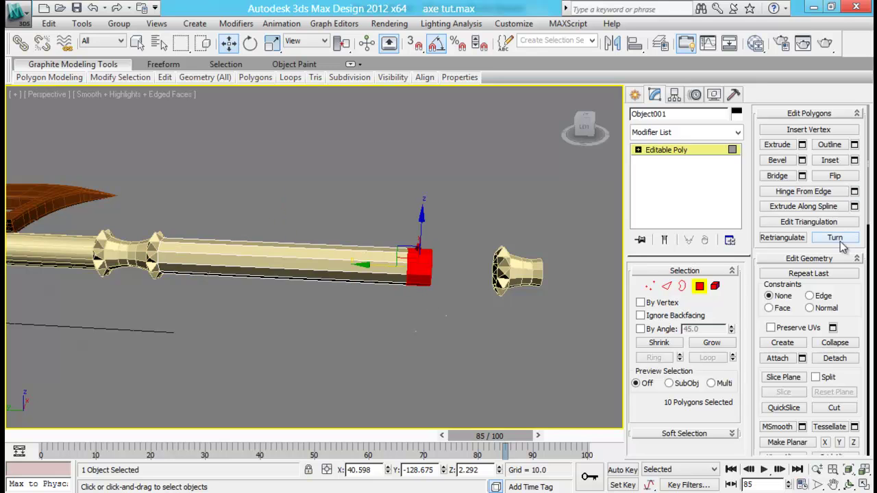
left_click(836, 358)
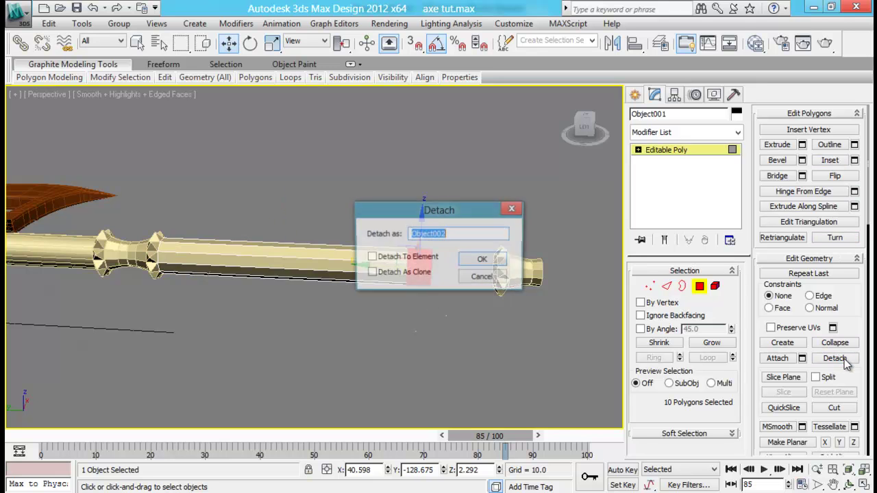
left_click(481, 259)
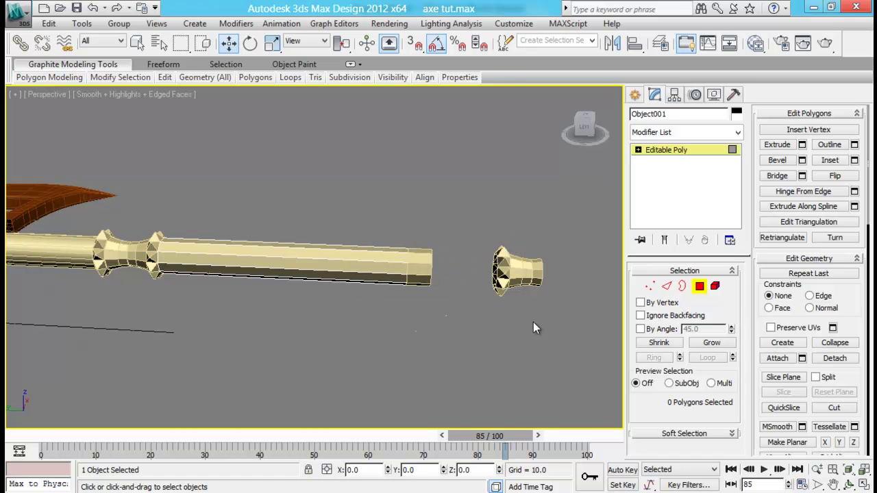
Step: Move the detached ring out beyond the handle, and place the trimmed neck piece against the shaft's end
left_click(699, 287)
left_click(452, 284)
left_click(424, 256)
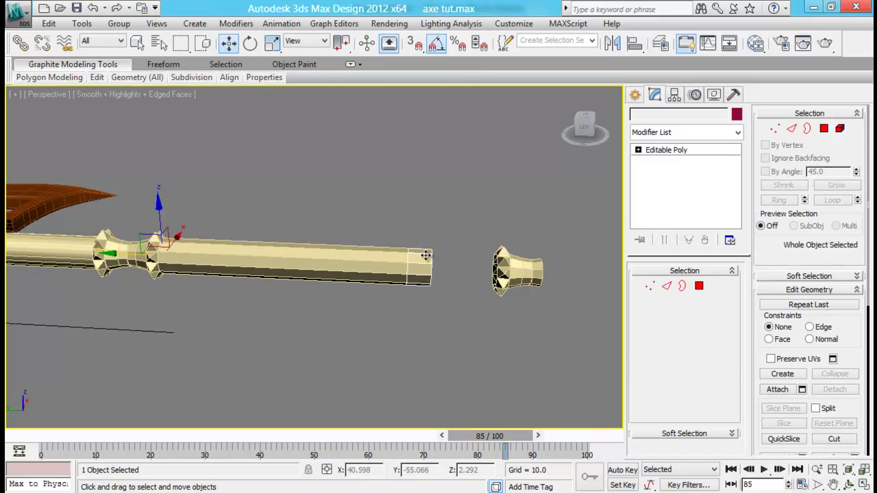
left_click_drag(188, 246, 349, 279)
left_click(510, 272)
left_click_drag(511, 272, 421, 274)
left_click(574, 274)
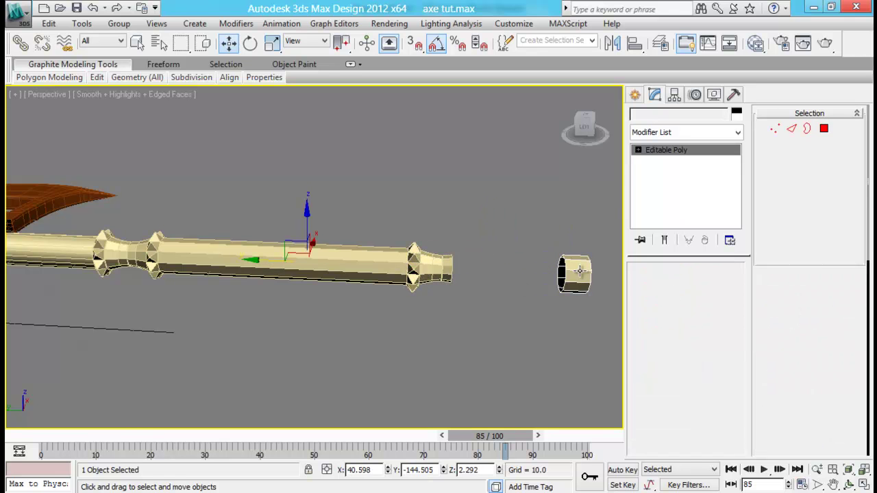
Step: Center the detached ring's pivot on the object
left_click(674, 96)
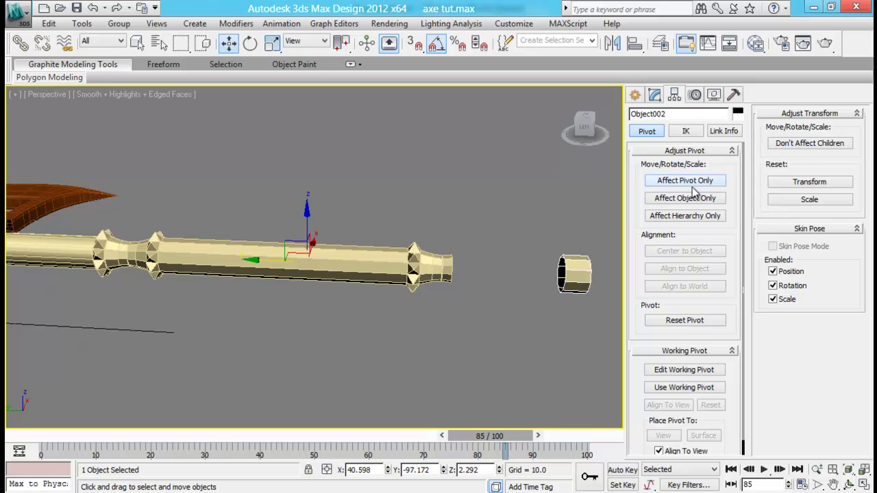
left_click(692, 182)
left_click(698, 254)
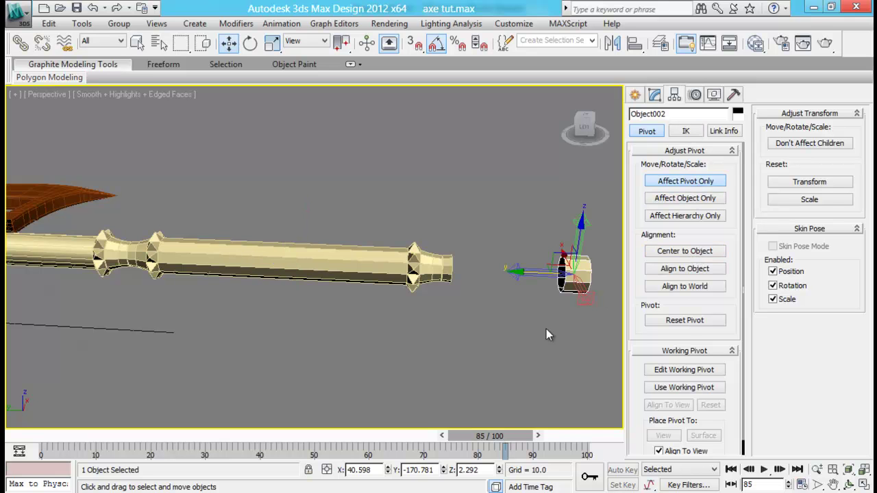
left_click(546, 329)
left_click(576, 274)
left_click(653, 183)
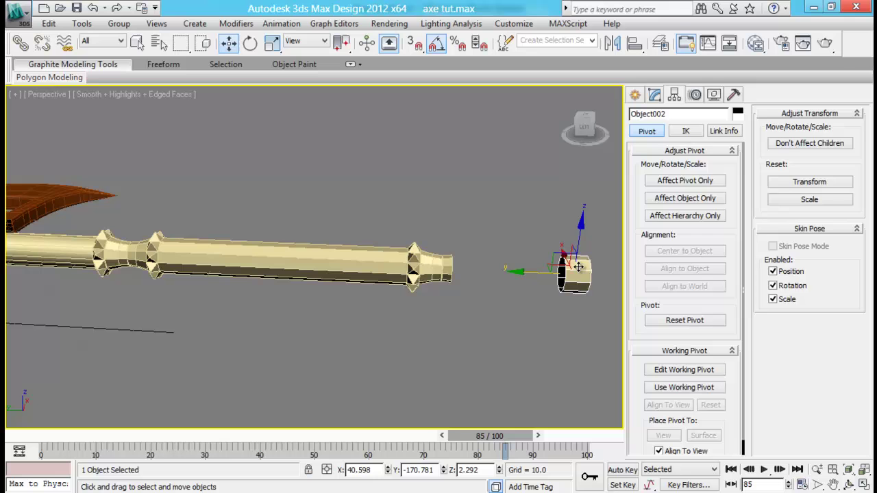
Step: Move the detached ring along the handle's axis until it meets the neck piece's narrow end
left_click(532, 333)
left_click(585, 272)
left_click_drag(528, 272, 399, 271)
middle_click_drag(569, 329, 407, 272, "alt")
scroll(446, 291, "up", 3)
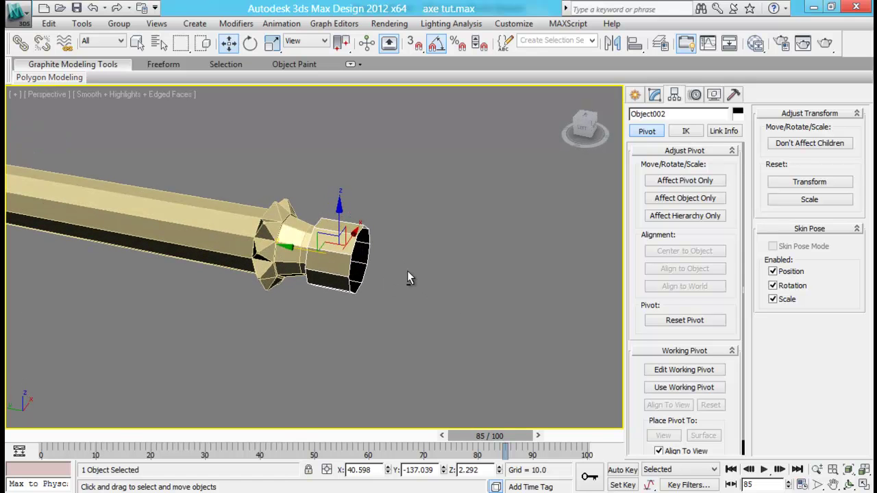
Step: Stretch the ring along the handle's axis into a long grip and move it to start at the neck's end
key("r")
left_click_drag(401, 267, 671, 319)
key("w")
left_click_drag(295, 259, 426, 263)
scroll(391, 291, "down", 3)
middle_click_drag(480, 313, 436, 291)
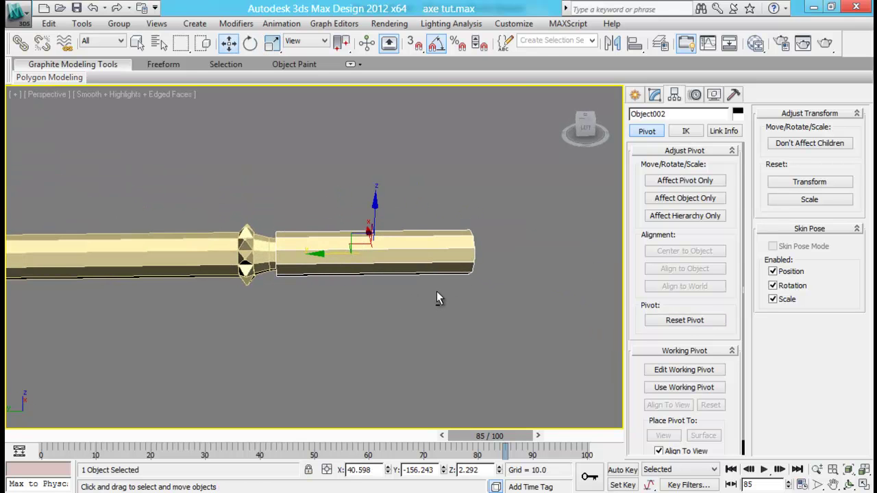
Step: Adjust the grip's length slightly by moving its outer end vertices along the handle's axis
left_click(654, 94)
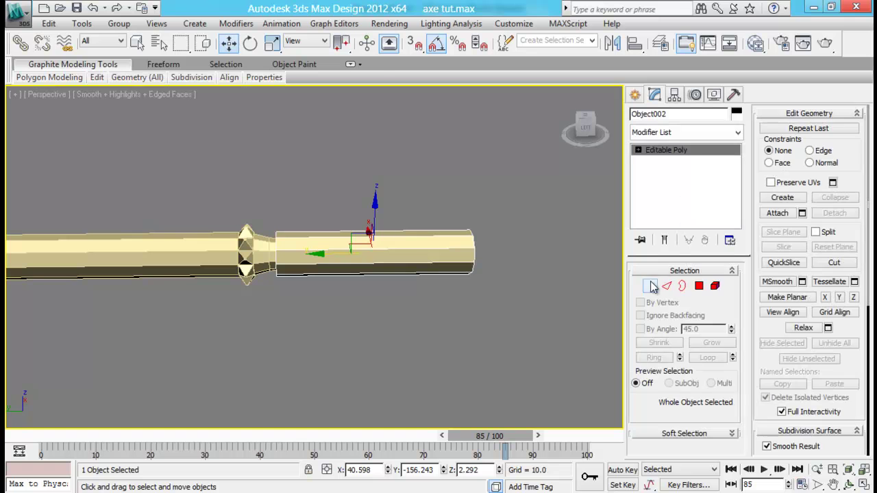
left_click(651, 286)
left_click_drag(439, 150, 491, 311)
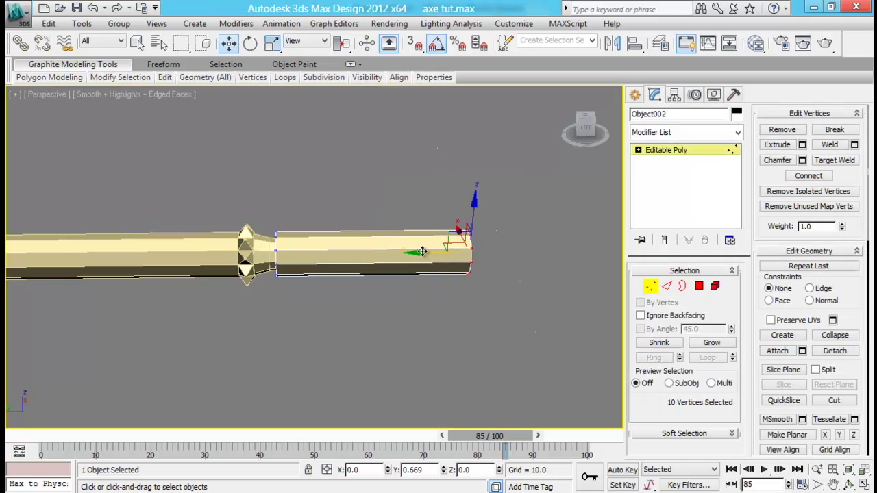
left_click(472, 319)
middle_click_drag(472, 319, 548, 384, "alt")
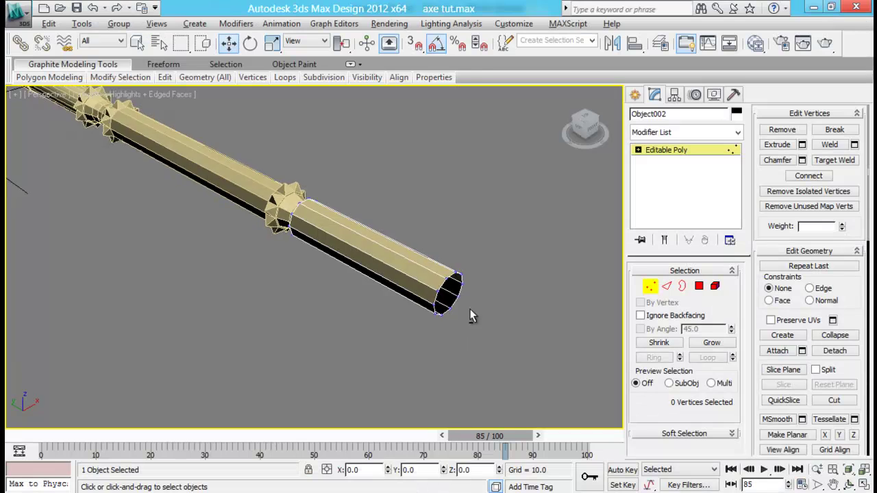
Step: Extrude the grip's open end border inward by scaling it to about 81%, forming a flat rim
middle_click_drag(469, 312, 432, 291, "alt")
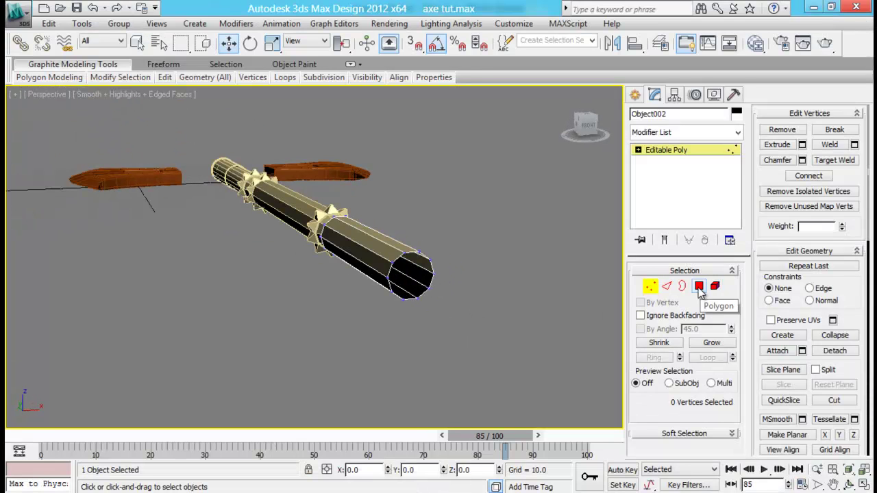
left_click(666, 286)
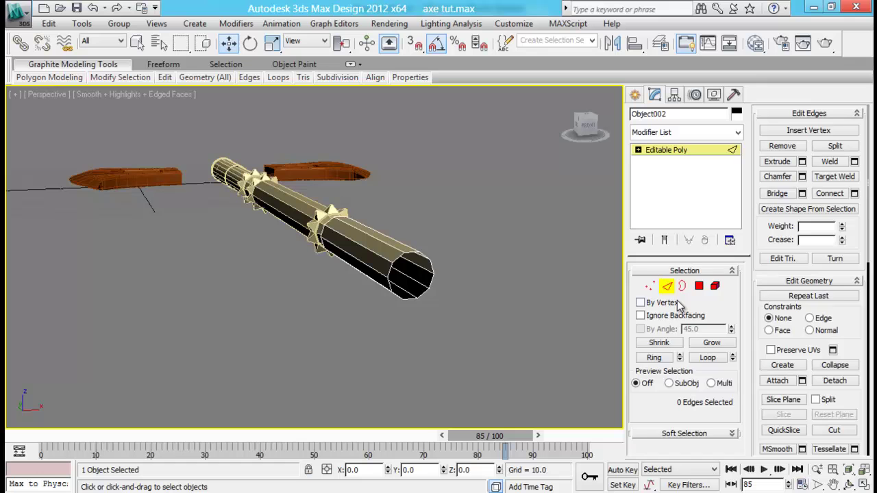
key("3")
left_click(432, 264)
scroll(480, 308, "up", 3)
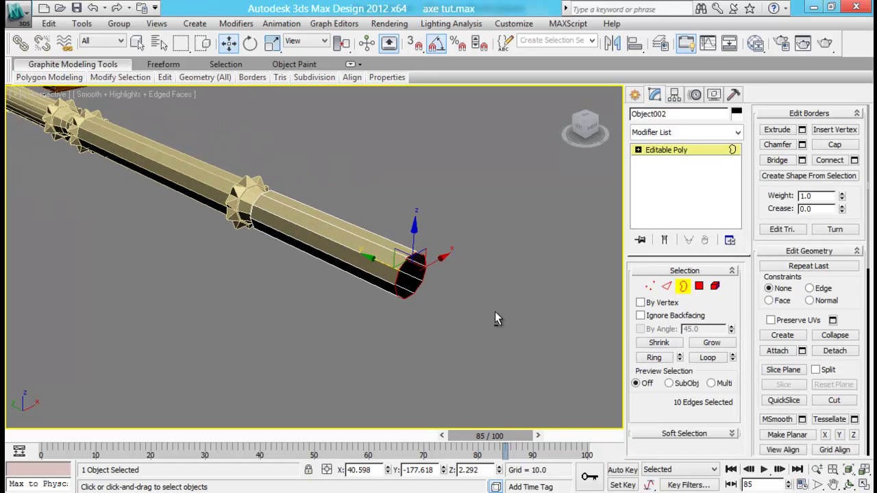
key("r")
left_click_drag(410, 276, 409, 281)
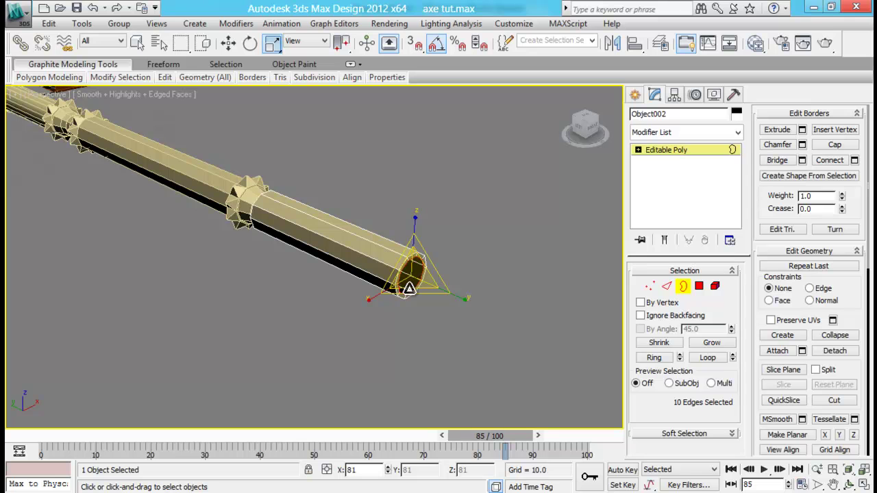
left_click_drag(409, 289, 409, 290)
key("w")
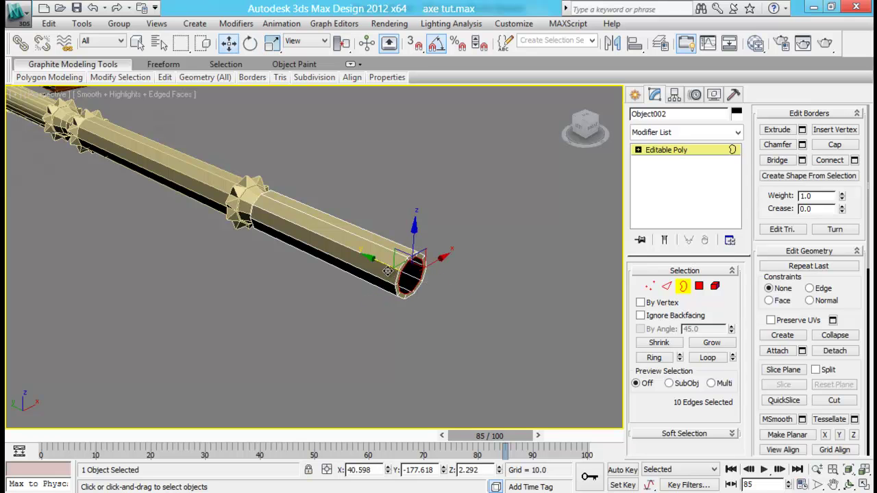
Step: Extend the inner border slightly outward, flare it into a rim at about 133%, and check the rendered axe in Windows Photo Viewer
left_click_drag(377, 261, 443, 259)
key("r")
key("ctrl+s")
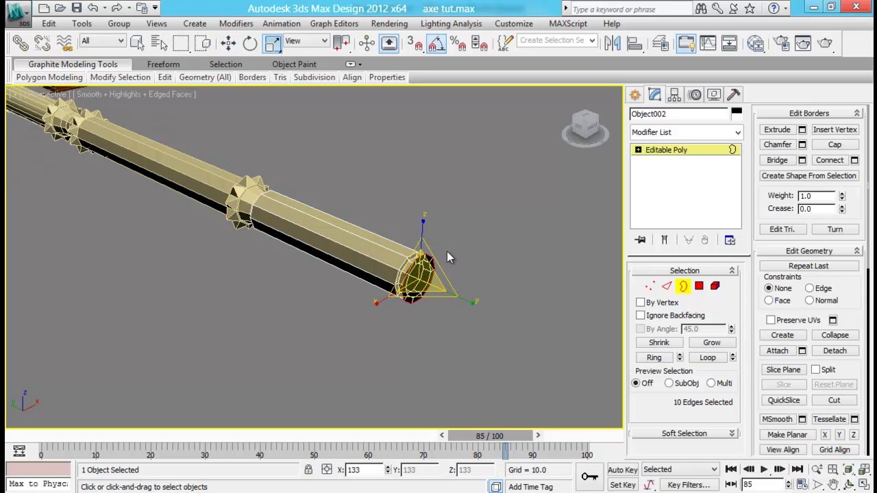
middle_click_drag(450, 325, 501, 312, "alt")
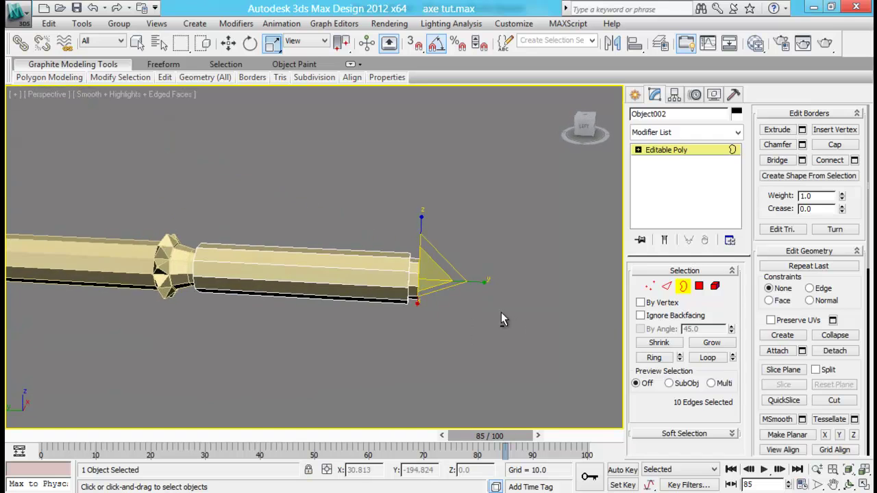
key("alt+Tab")
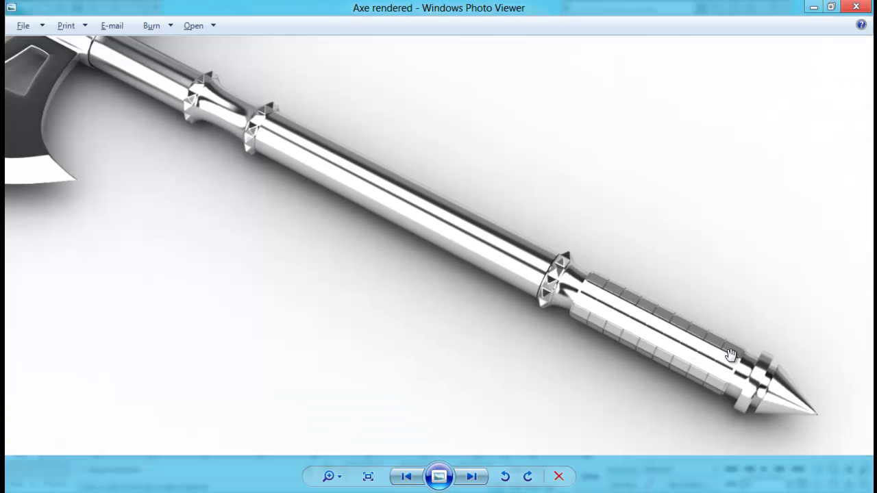
key("alt+Tab")
Step: Extrude the flared border along the axis into a short collar, and scale a new border inward to close its face
key("w")
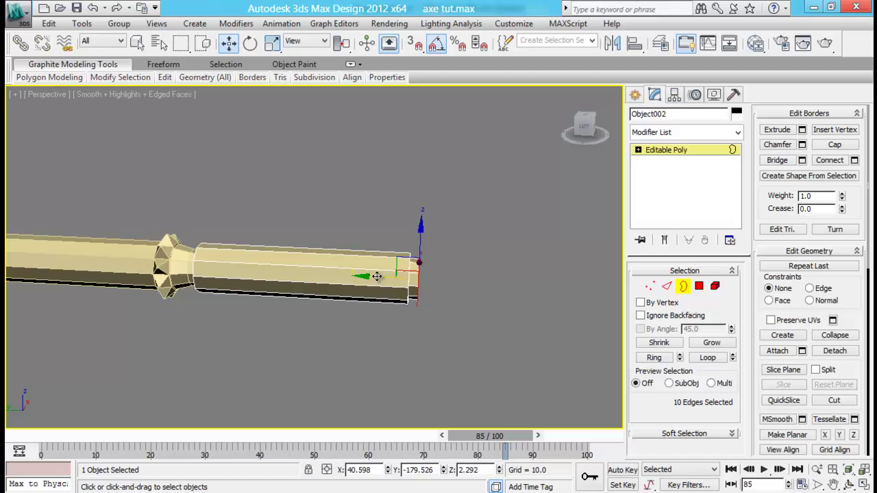
left_click_drag(373, 277, 388, 276, "shift")
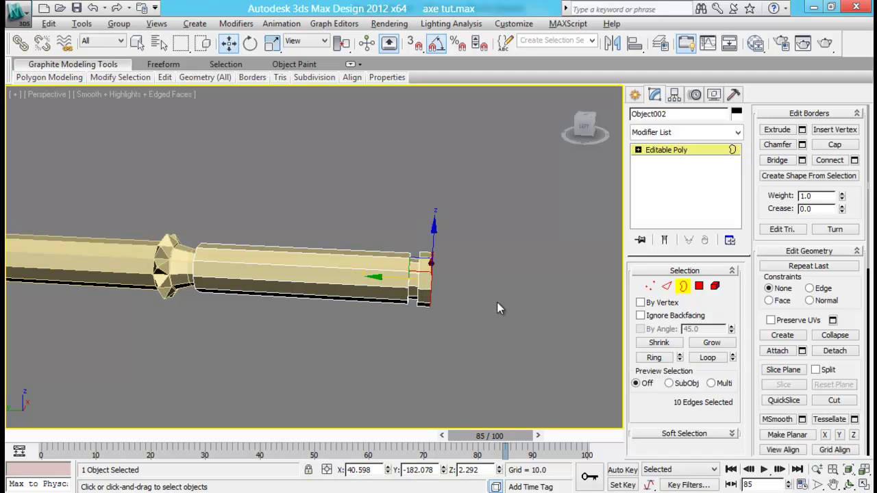
middle_click_drag(496, 302, 430, 300, "alt")
key("r")
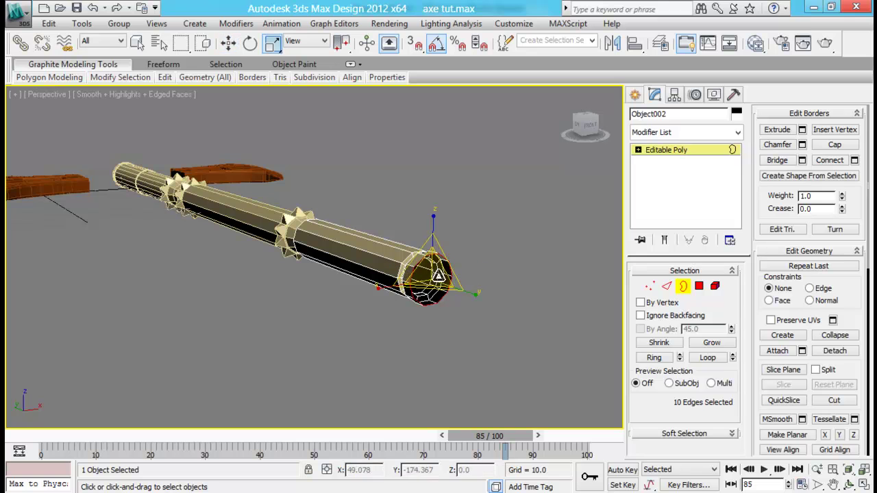
mouse_move(430, 299)
left_mouse_down("shift")
mouse_move(422, 290)
mouse_move(421, 299)
left_mouse_up("shift")
Step: Extrude the collar's inner border outward as a narrow groove, and flare its end into a wider rim
key("w")
left_click_drag(401, 269, 463, 247)
scroll(525, 341, "up", 3)
key("r")
scroll(461, 318, "down", 3)
middle_click_drag(473, 274, 522, 347, "alt")
key("w")
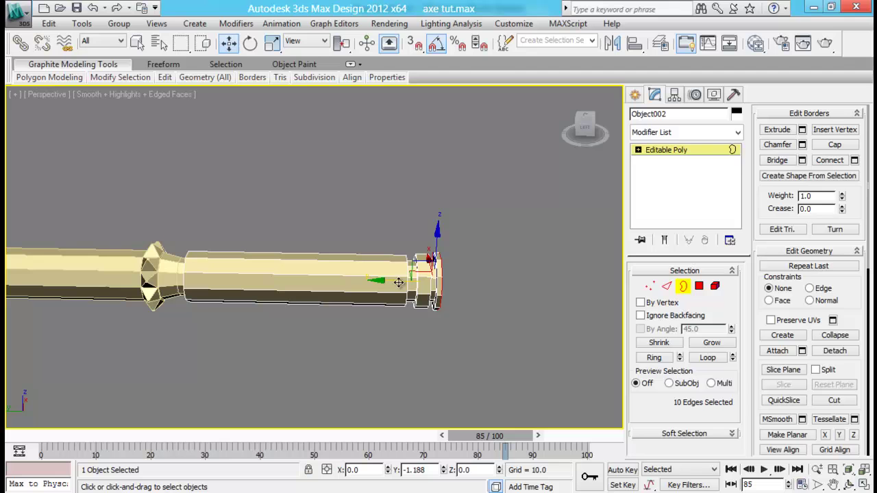
Step: Extrude the rim's border along the handle's axis and scale its end down into a pointed cone
left_click_drag(398, 282, 451, 282, "shift")
key("r")
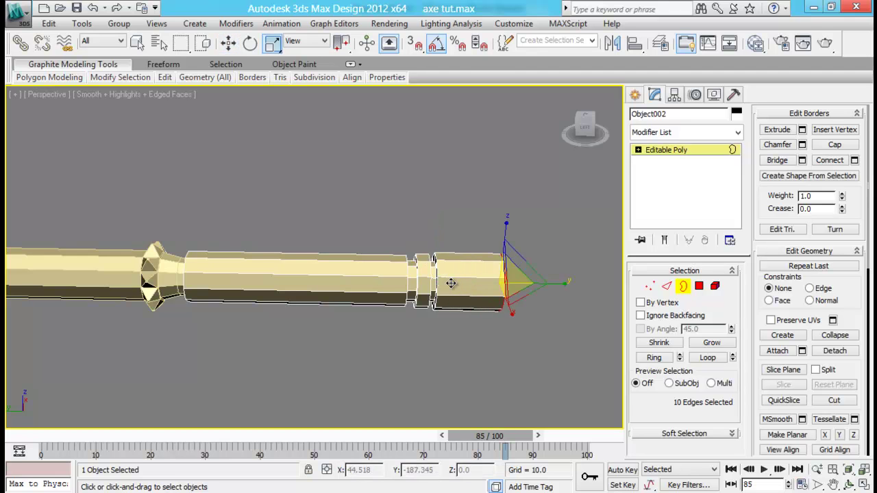
left_click_drag(517, 285, 505, 430)
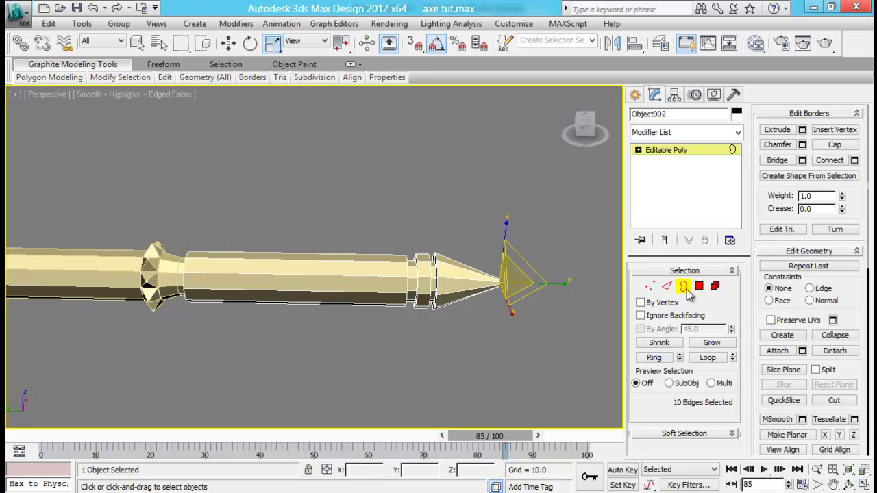
Step: Weld the cone's ten tip vertices together, and move the tip slightly back toward the grip
left_click(684, 287)
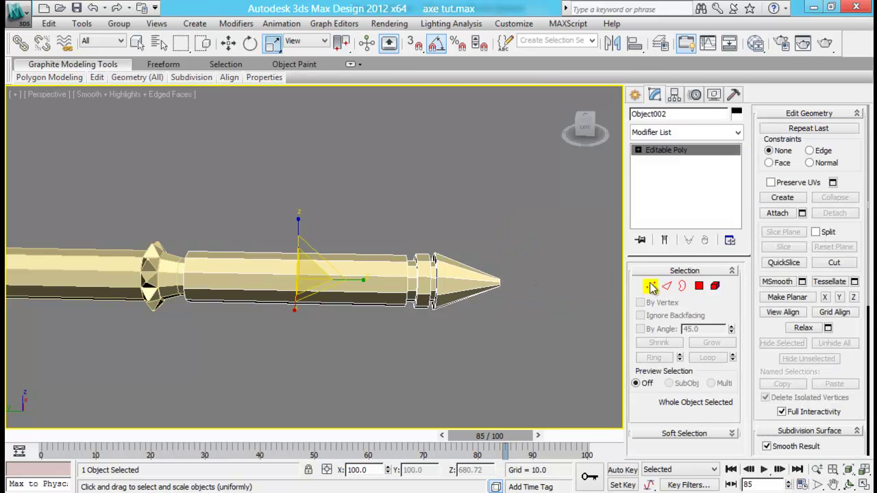
left_click(651, 287)
left_click_drag(475, 238, 608, 357)
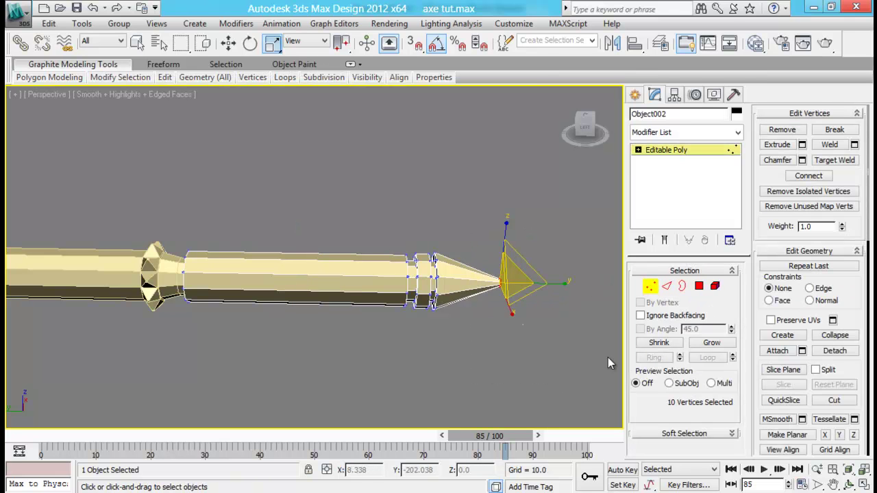
left_click(853, 145)
left_click_drag(326, 264, 440, 286)
left_click(322, 301)
key("w")
left_click(487, 329)
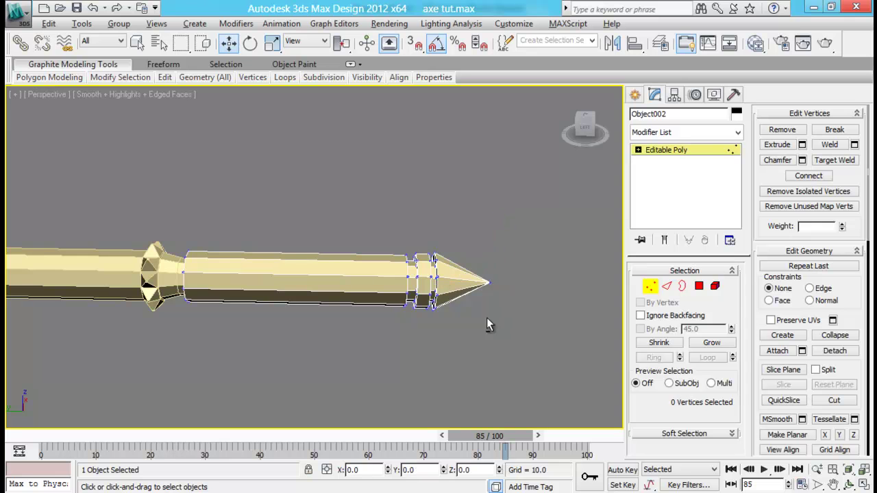
Step: Select the ten lengthwise edges of the grip's cylindrical section and connect them with 10 segments
middle_click_drag(486, 326, 505, 308, "alt")
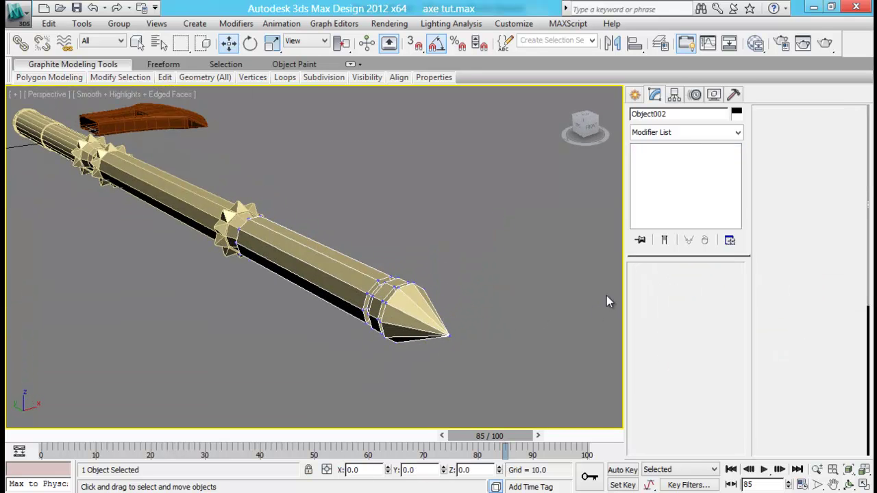
left_click(507, 296)
middle_click_drag(427, 297, 374, 222, "alt")
left_click(417, 290)
left_click(666, 286)
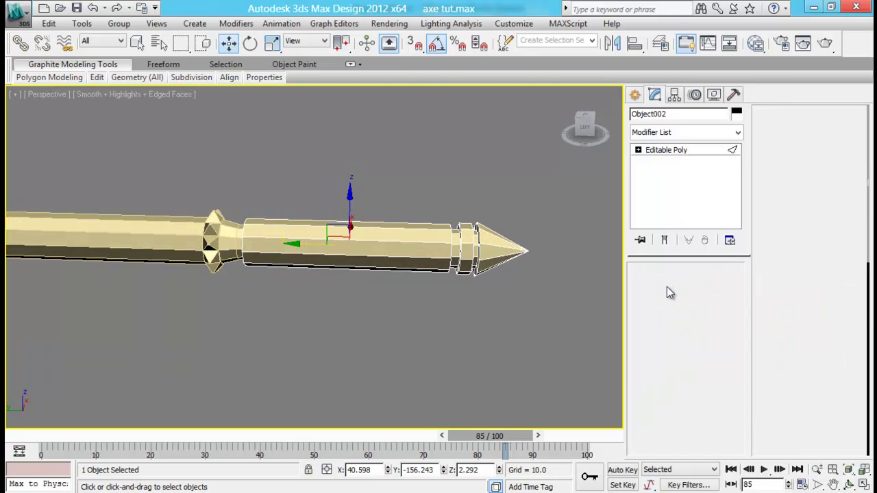
left_click(669, 287)
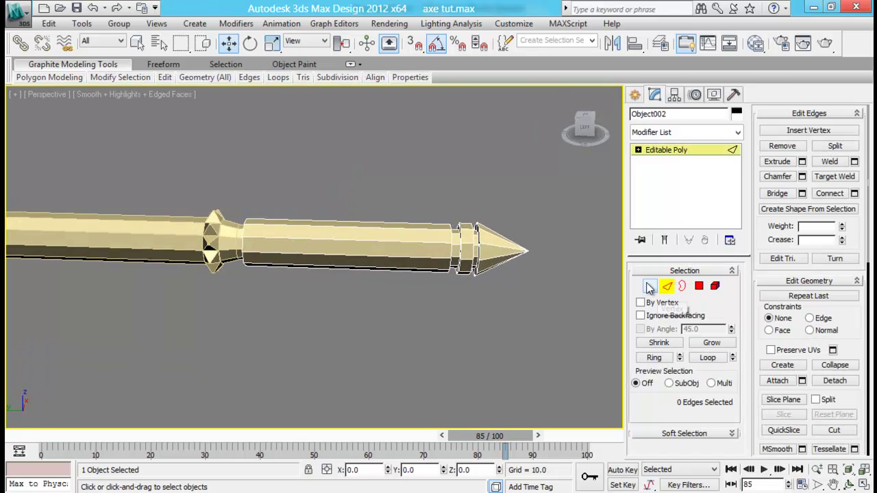
left_click(669, 288)
left_click(668, 286)
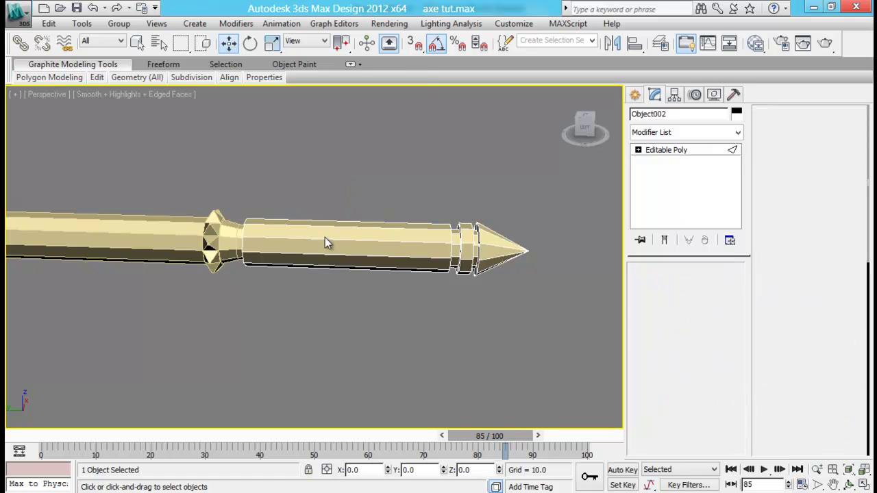
left_click_drag(345, 240, 411, 326)
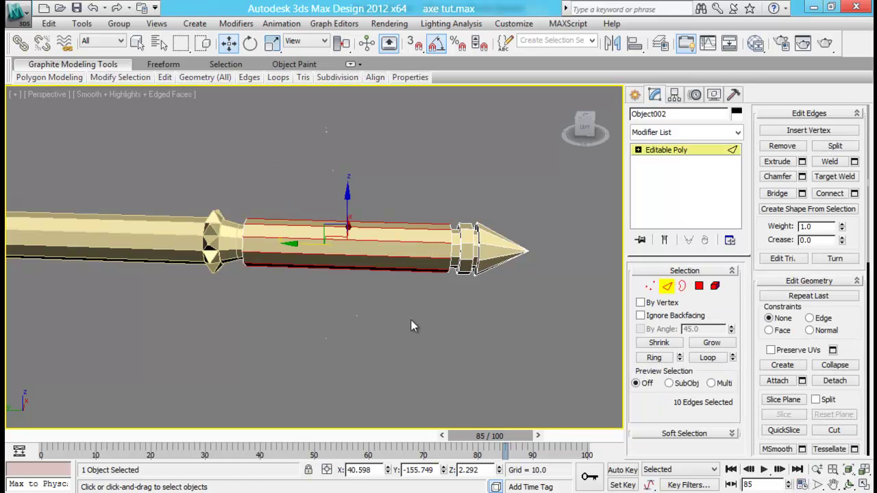
left_click(855, 194)
left_click_drag(333, 263, 352, 264)
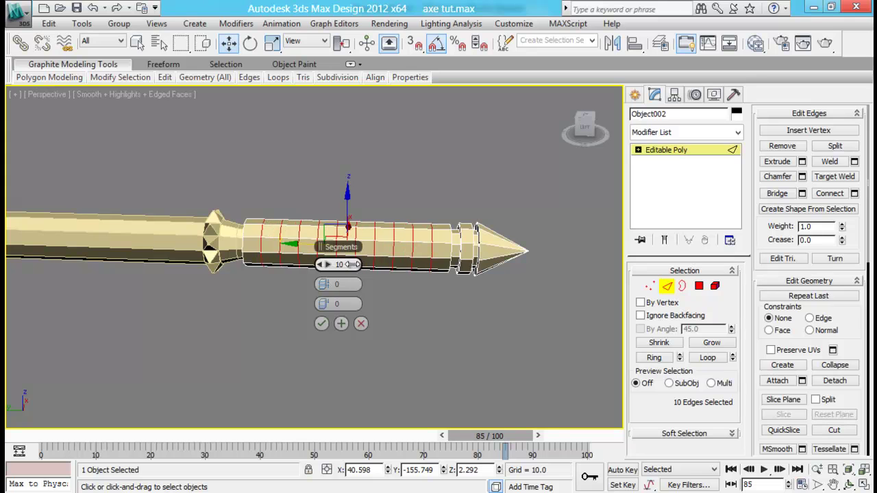
left_click(322, 324)
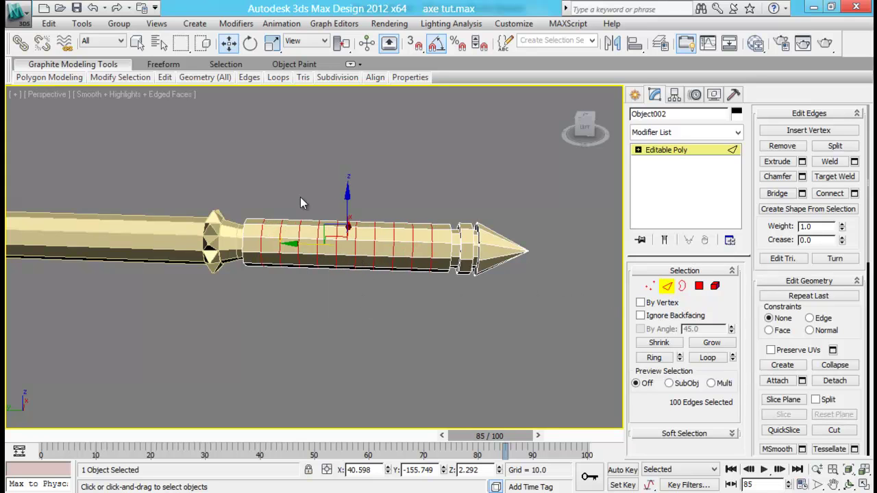
Step: Connect the edge rings of the grip's two end bands with one segment and slide 60, and shift the new loops toward the grip's ends
middle_click_drag(254, 178, 298, 185, "alt")
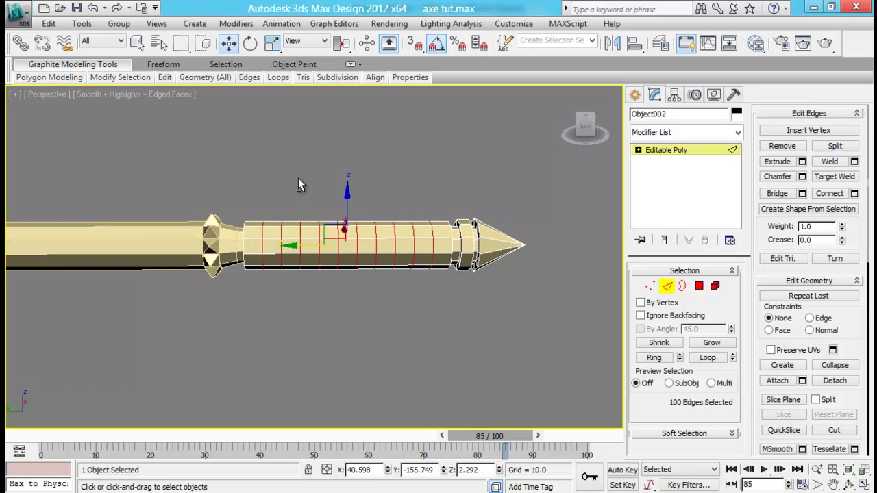
left_click_drag(256, 192, 435, 299)
middle_click_drag(436, 299, 456, 312, "alt")
left_click(457, 312)
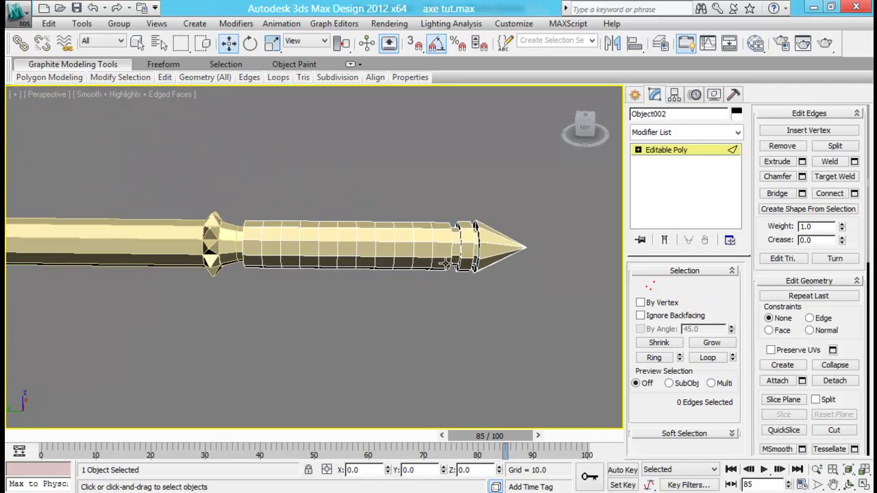
left_click(445, 241)
left_click(254, 240, "ctrl")
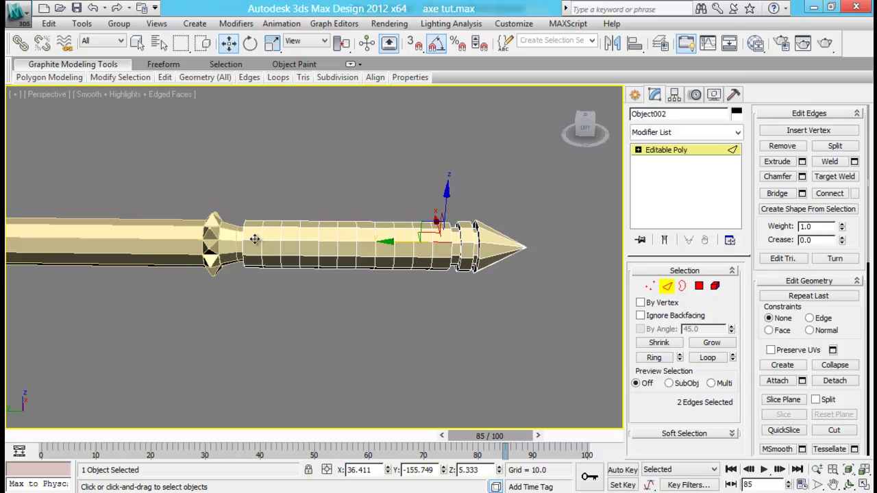
left_click(654, 357)
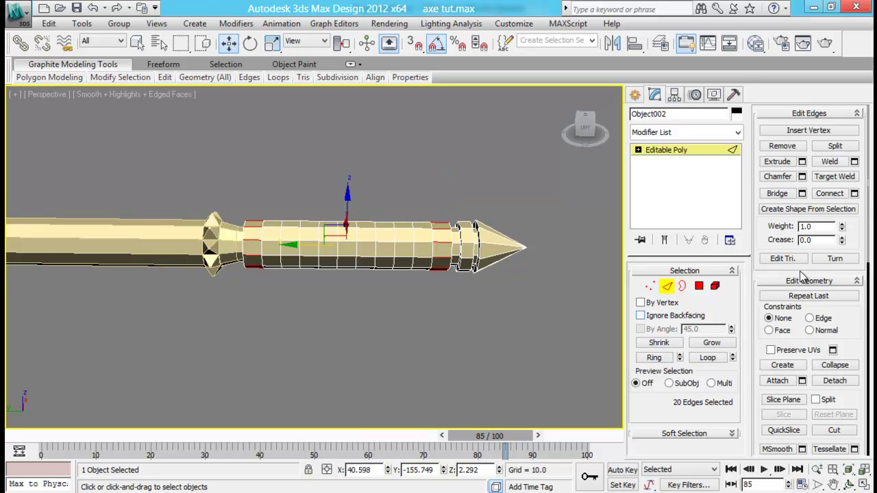
left_click(855, 194)
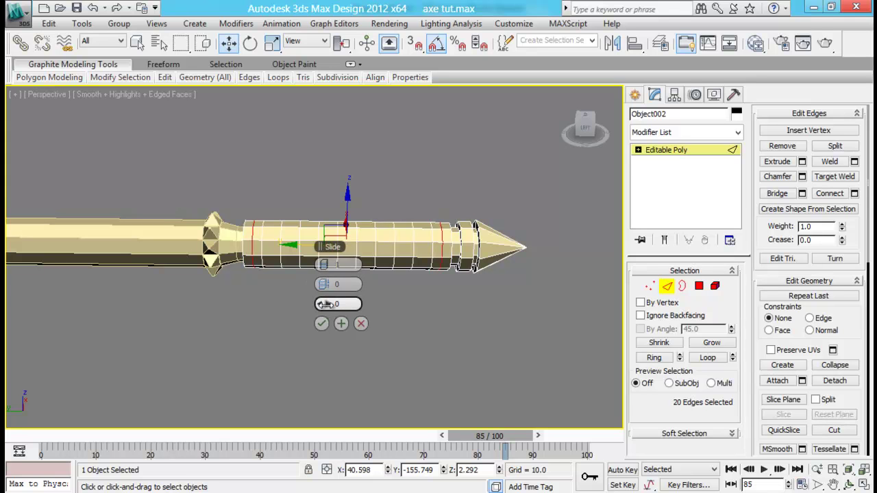
left_click_drag(335, 304, 475, 308)
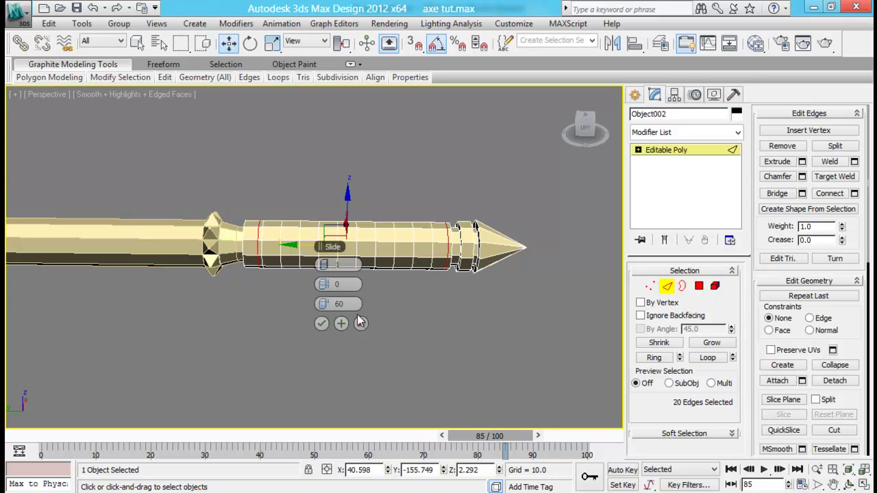
left_click(322, 323)
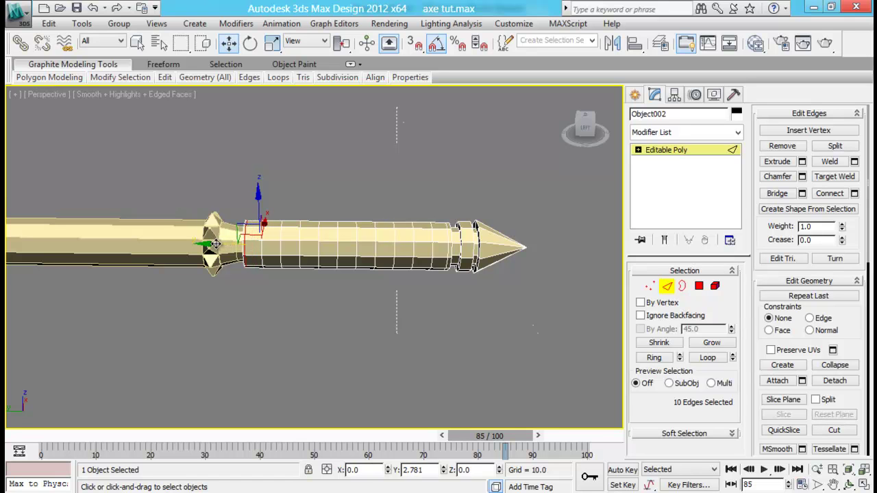
left_click(455, 320)
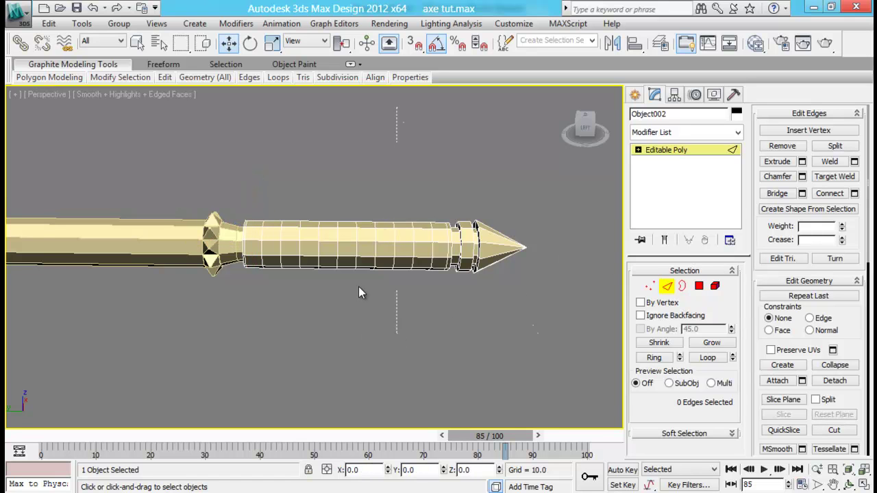
Step: In the Left wireframe view, select all the grip's edges between the two narrow end bands
scroll(358, 286, "down", 3)
key("alt+w")
middle_click_drag(214, 339, 172, 336)
key("alt+w")
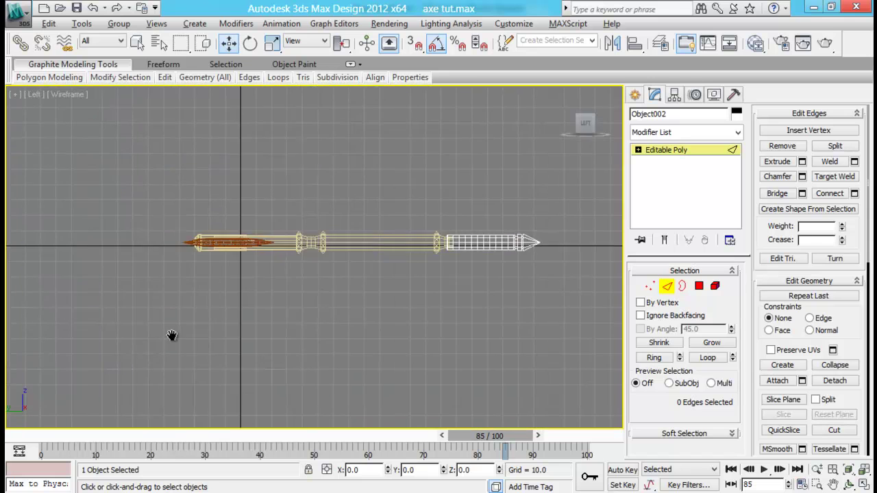
scroll(417, 253, "up", 6)
middle_click_drag(477, 278, 154, 285)
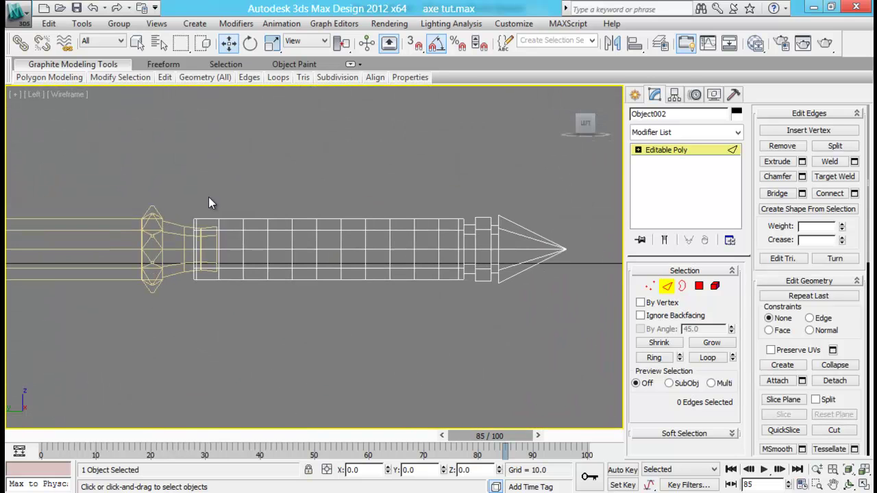
left_click_drag(208, 197, 449, 344)
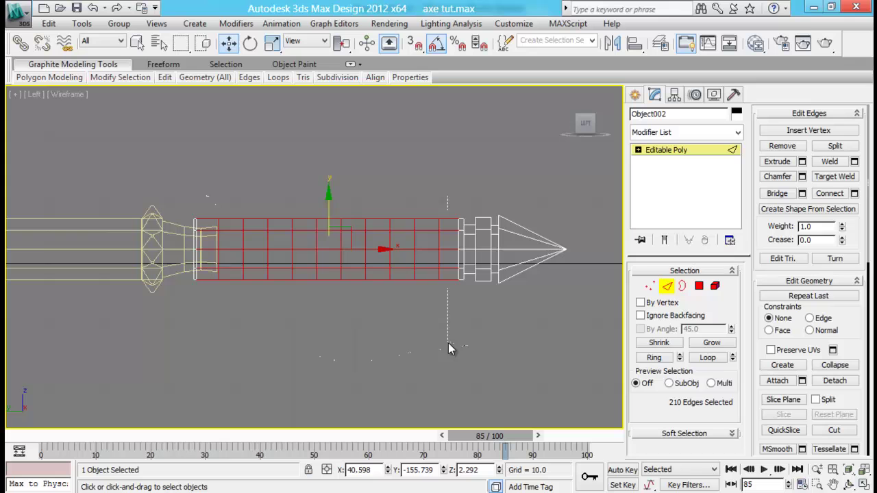
left_click(802, 177)
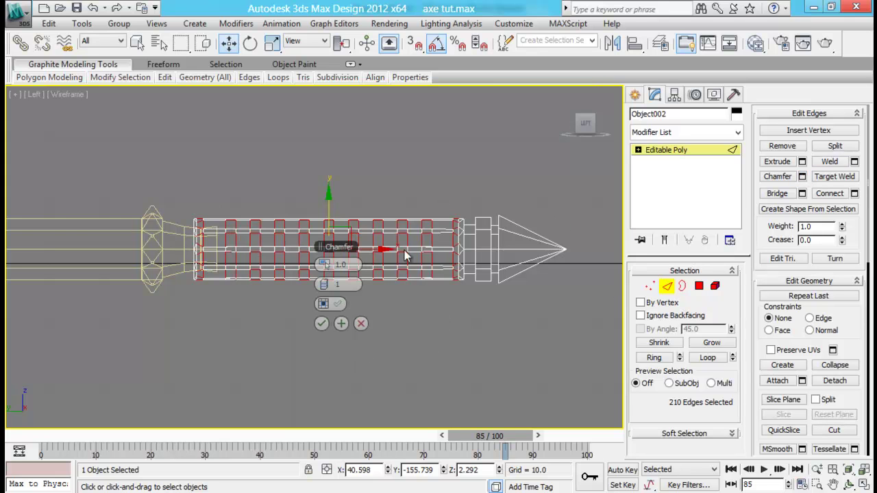
left_click_drag(328, 265, 340, 264)
left_click(361, 323)
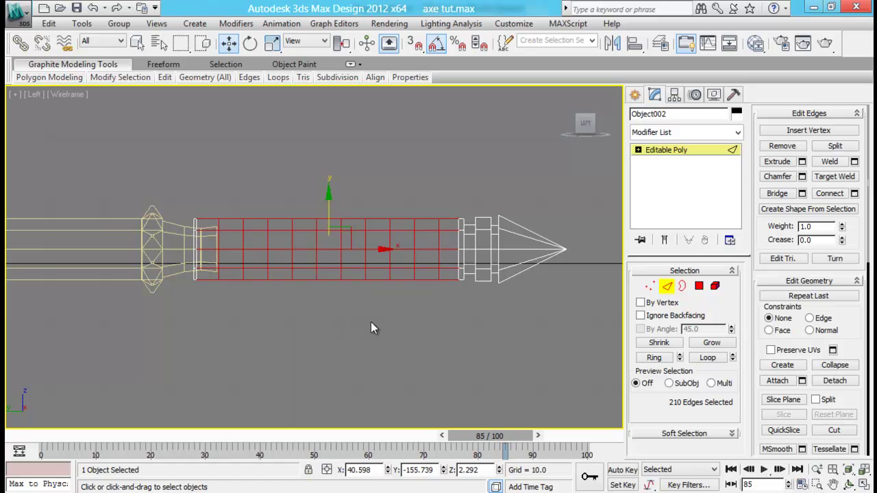
Step: Switch the selection to the grip's polygons, and try to extrude them without the narrow end bands
key("4")
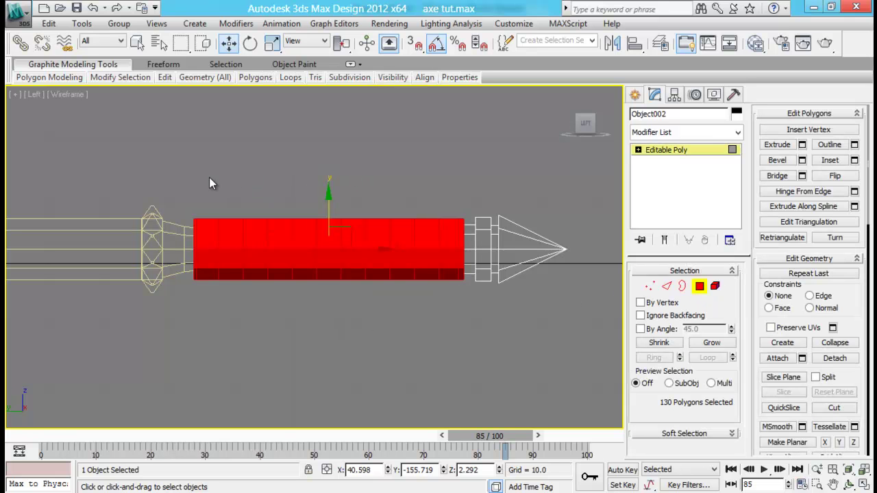
left_click_drag(295, 289, 444, 314, "alt")
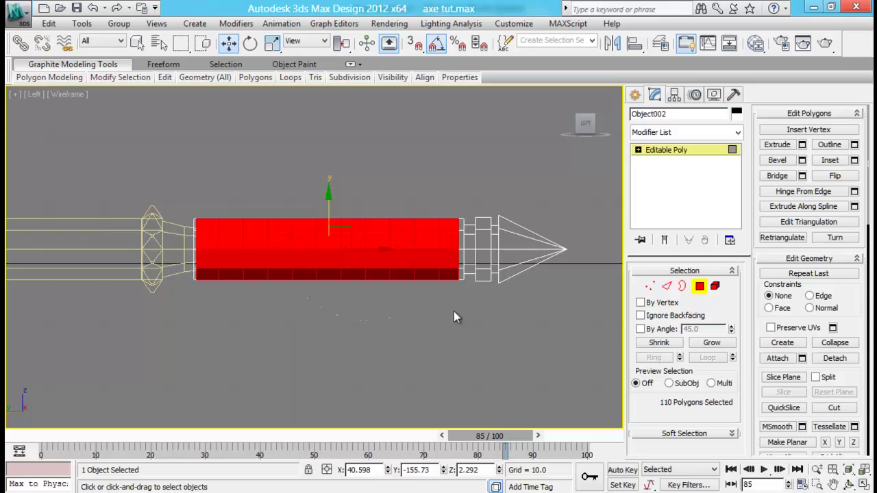
left_click(803, 146)
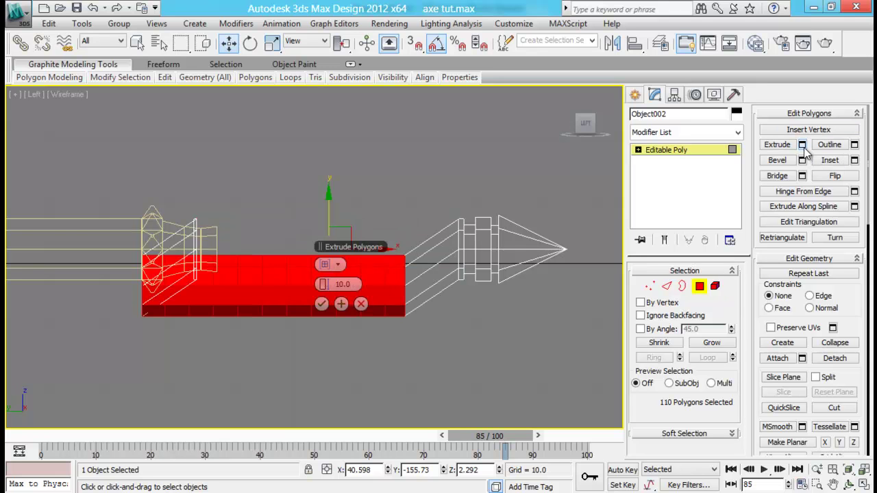
left_click(361, 303)
Step: Inset all the grip's polygons individually, using the By Polygon option and an amount of 0.02
left_click(854, 160)
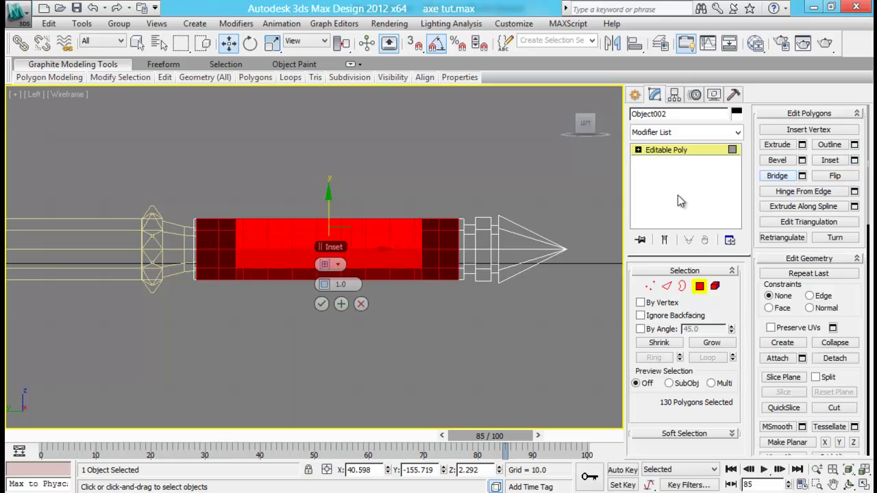
left_click(335, 264)
left_click(370, 290)
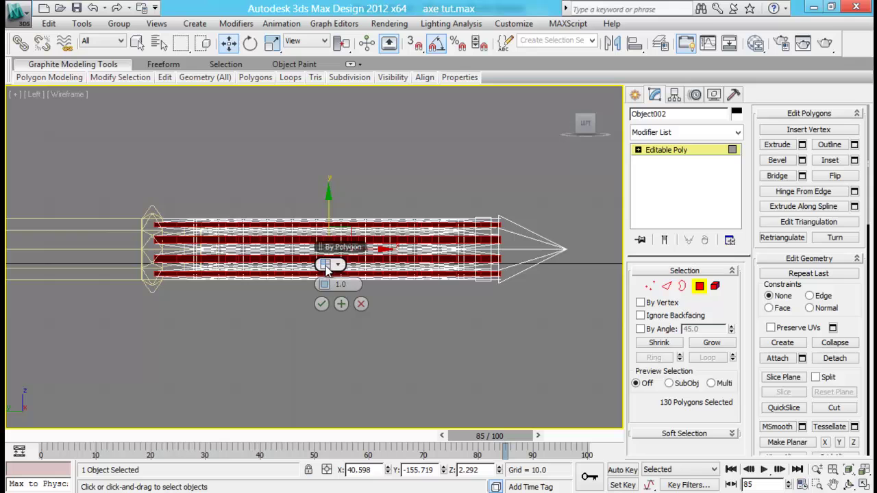
mouse_move(324, 287)
left_mouse_down()
mouse_move(315, 283)
mouse_move(326, 284)
left_mouse_up()
left_click(321, 304)
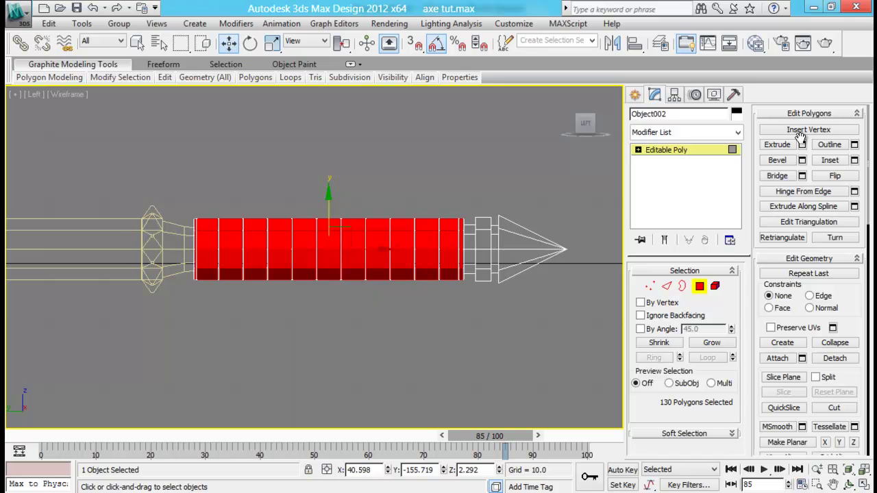
Step: In the Perspective view, inset the grip's selected polygons once more by an amount of 0.03
middle_click_drag(368, 274, 377, 260)
key("alt+w")
right_click(439, 333)
key("alt+w")
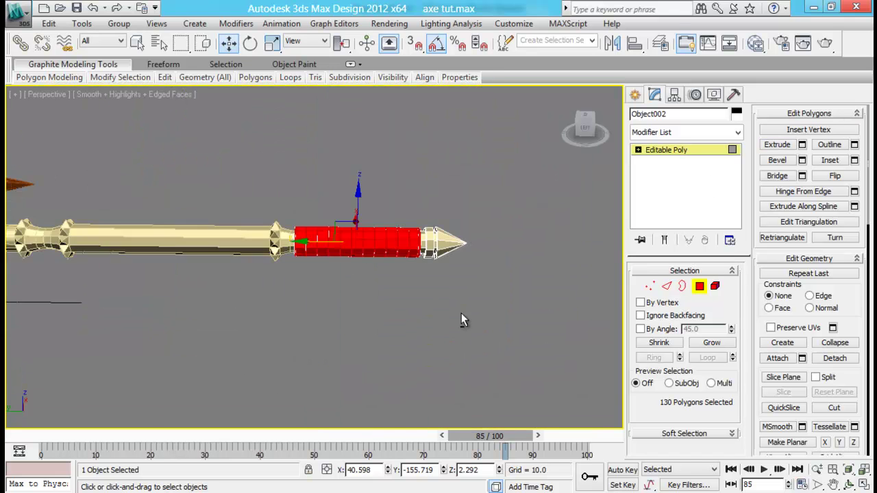
middle_click_drag(461, 315, 428, 340, "alt")
scroll(427, 340, "up", 5)
middle_click_drag(529, 246, 423, 291, "alt")
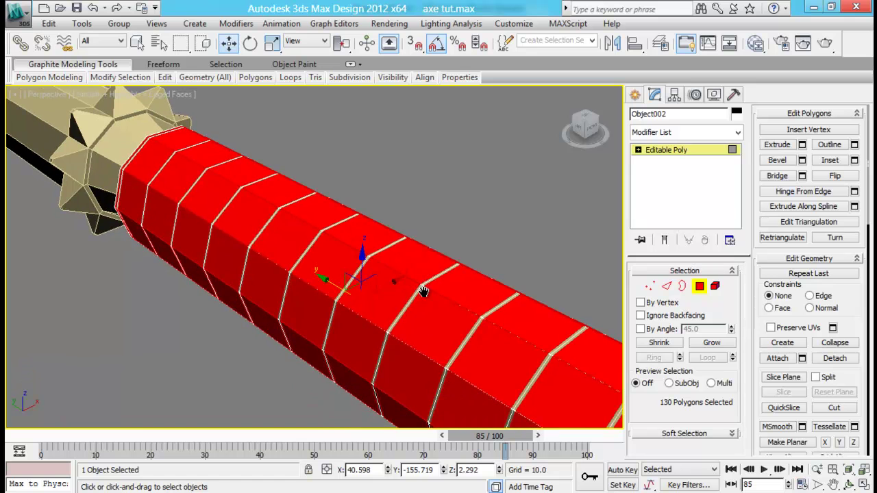
left_click(855, 160)
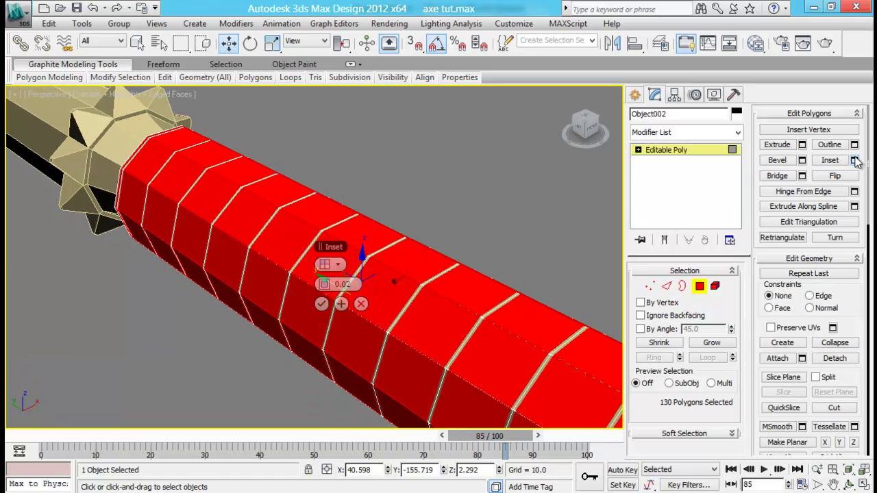
mouse_move(333, 286)
left_mouse_down()
mouse_move(318, 291)
mouse_move(334, 291)
left_mouse_up()
right_click(319, 285)
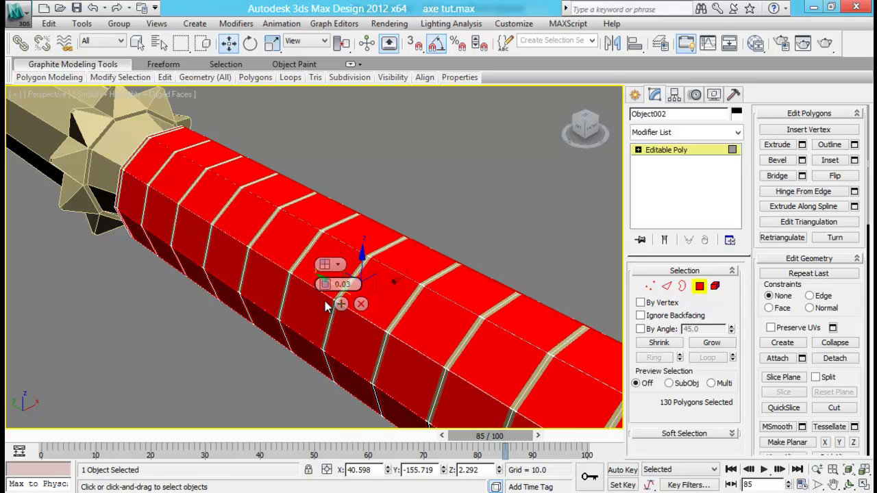
left_click(321, 303)
Step: Extrude the inset grip polygons outward to a height of 0.329, forming raised plates
left_click(802, 145)
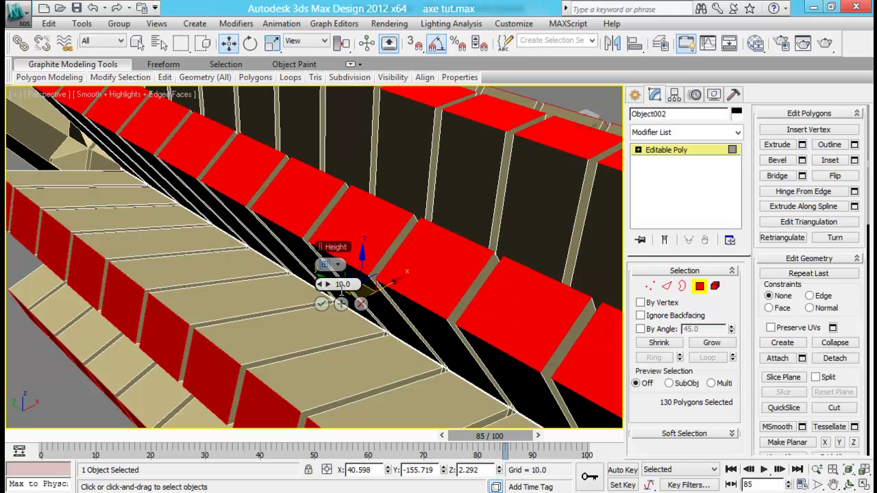
left_click_drag(320, 284, 285, 276)
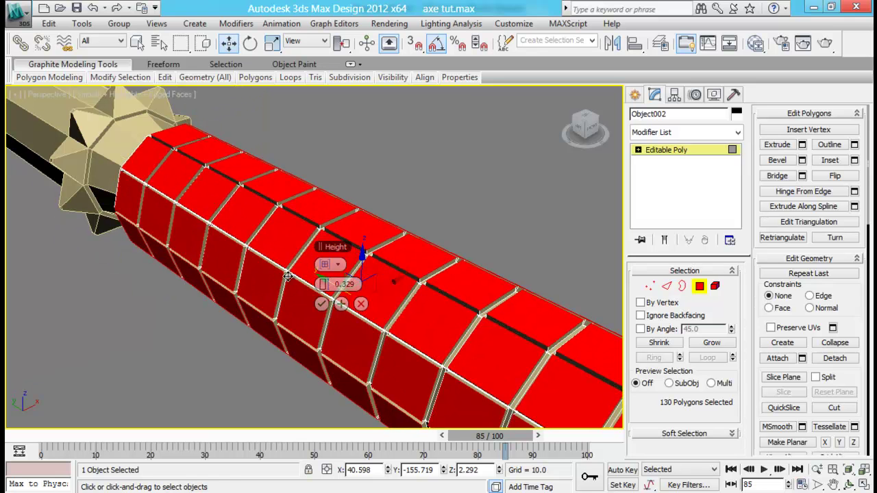
left_click(321, 304)
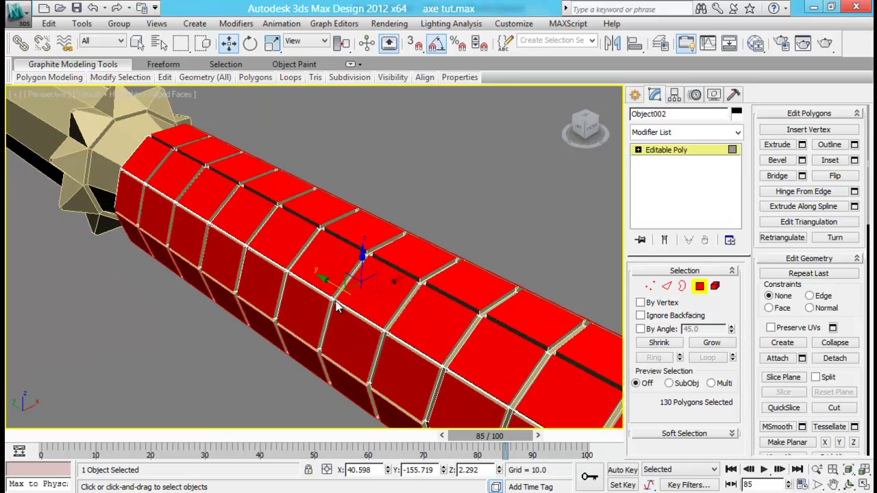
Step: Chamfer all the selected border edges of the grip's raised plates by 0.02
left_click(668, 286)
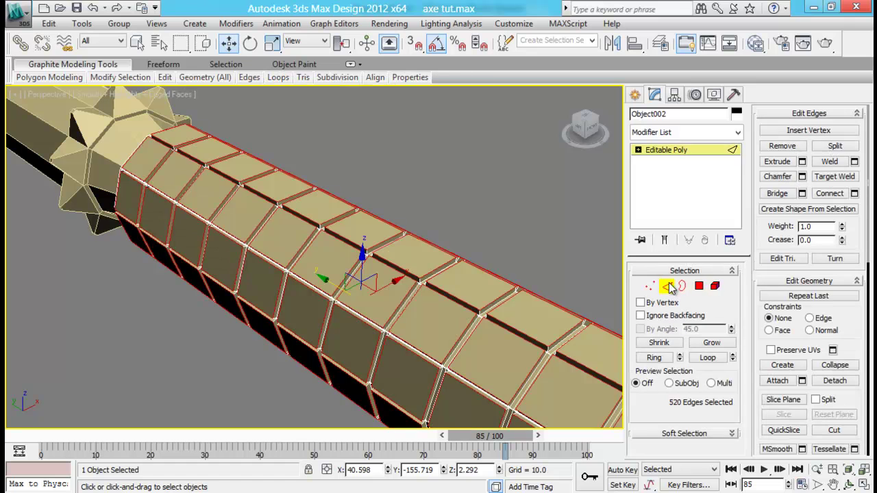
left_click(802, 178)
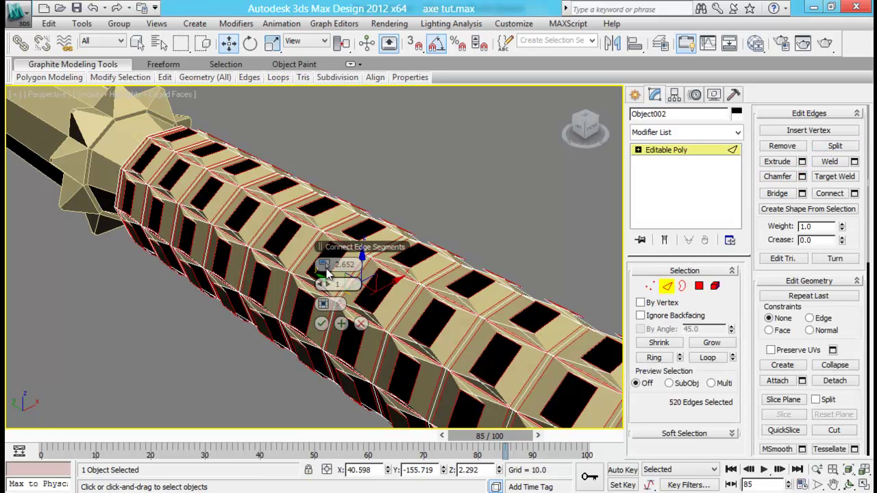
left_click_drag(321, 264, 310, 264)
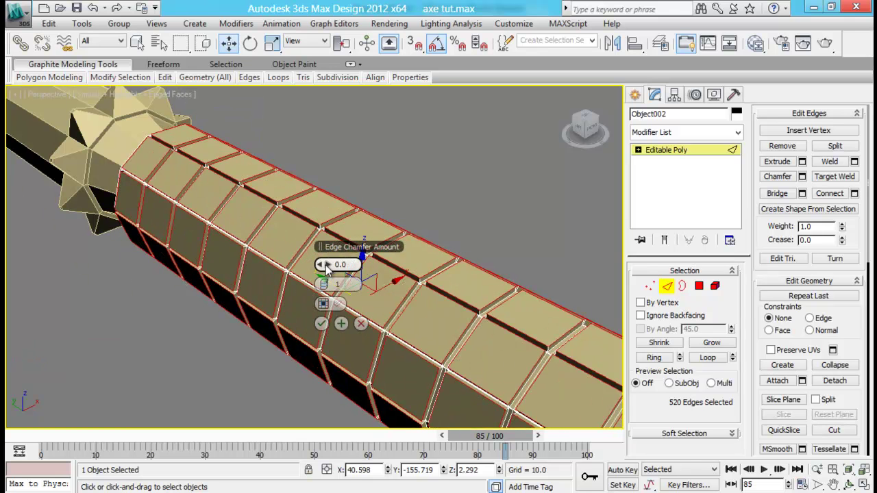
left_click(327, 264)
left_click(328, 264)
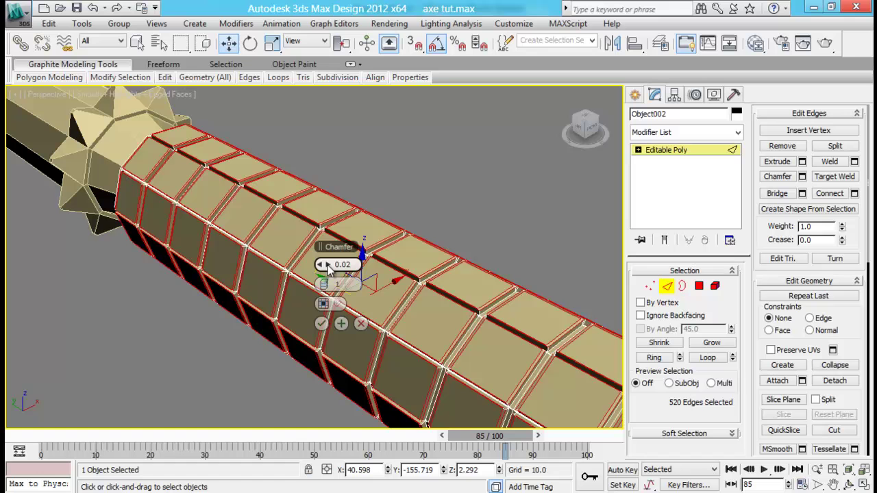
left_click(321, 323)
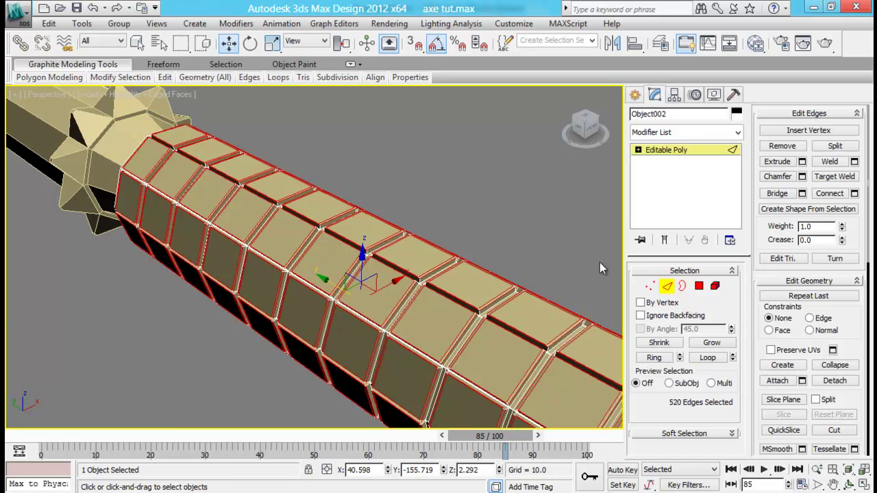
left_click(665, 287)
left_click(453, 221)
Step: Examine the whole axe handle from several sides, with and without edged faces
scroll(424, 172, "down", 5)
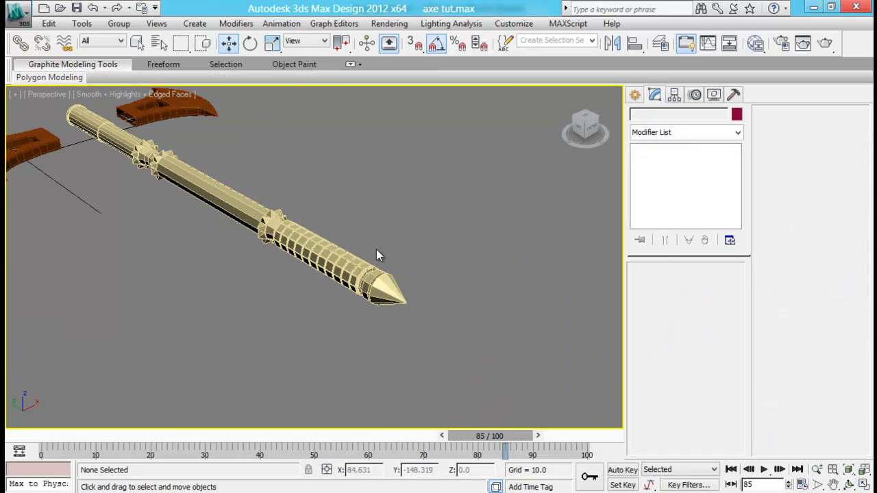
middle_click_drag(376, 250, 433, 294, "alt")
middle_click_drag(492, 288, 304, 287, "alt")
left_click(322, 317)
middle_click_drag(376, 330, 415, 294, "alt")
middle_click_drag(221, 275, 494, 217)
left_click(450, 253)
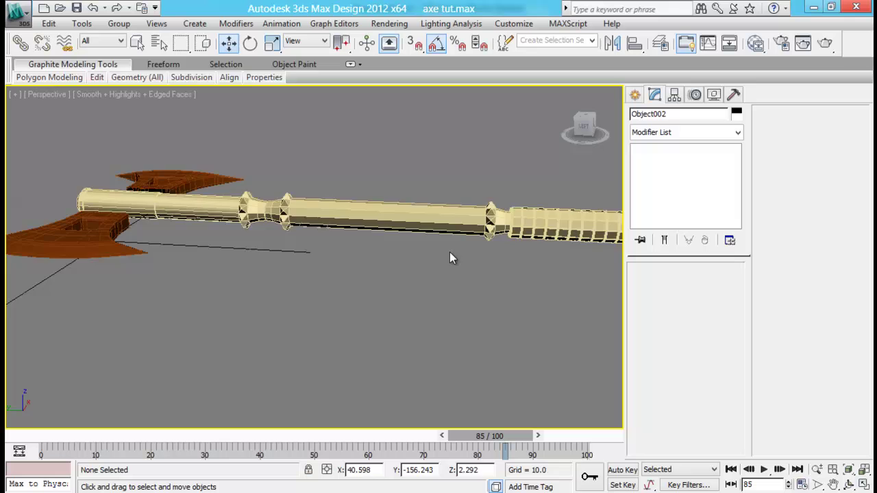
middle_click_drag(450, 254, 437, 195, "alt")
key("F4")
left_click(237, 233)
middle_click_drag(292, 245, 266, 216, "alt")
scroll(274, 235, "up", 3)
Step: Smooth the shading of the concave middle polygons on the spiked neck piece nearest the blades, using smoothing group 1
left_click(148, 206)
key("F4")
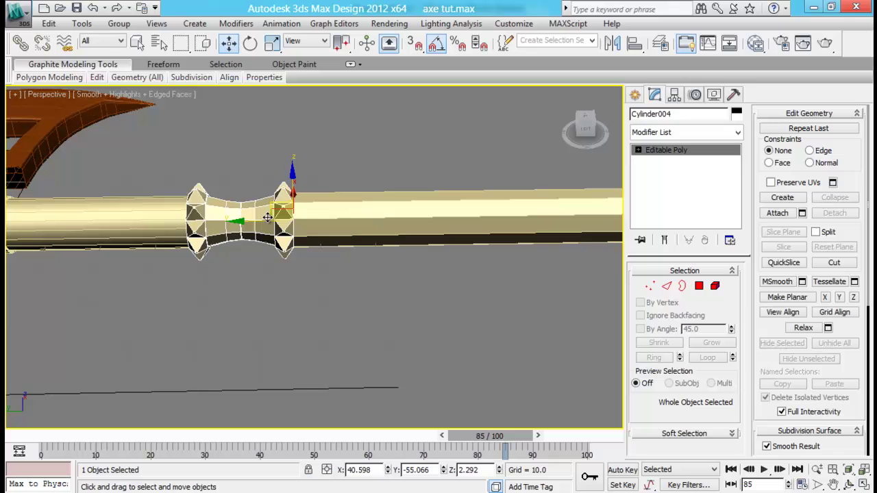
left_click(699, 286)
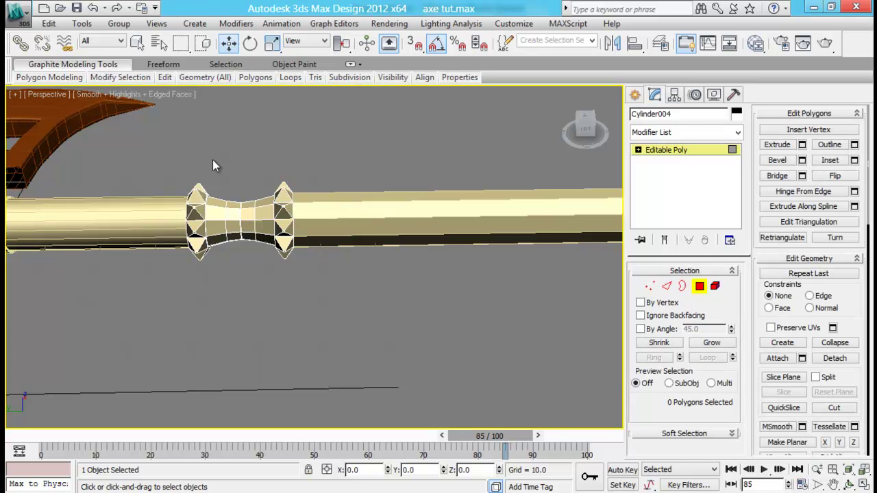
left_click_drag(258, 242, 260, 246)
middle_click_drag(260, 247, 229, 232, "alt")
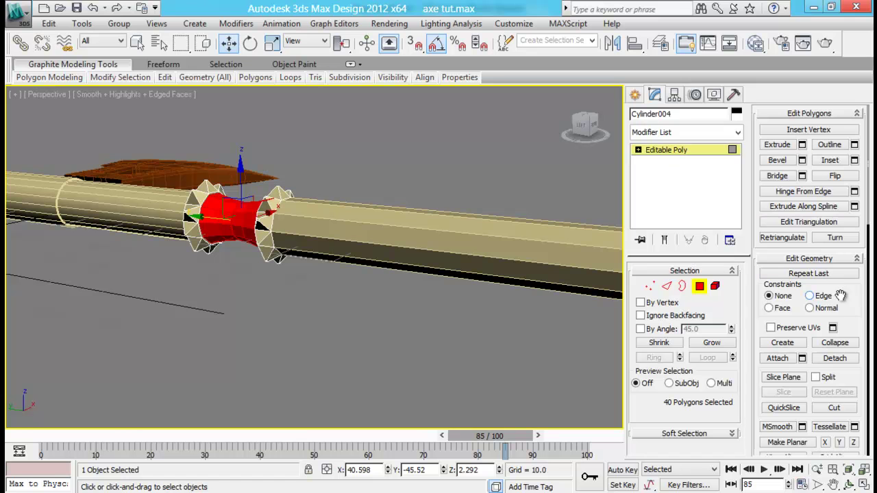
scroll(849, 309, "down", 5)
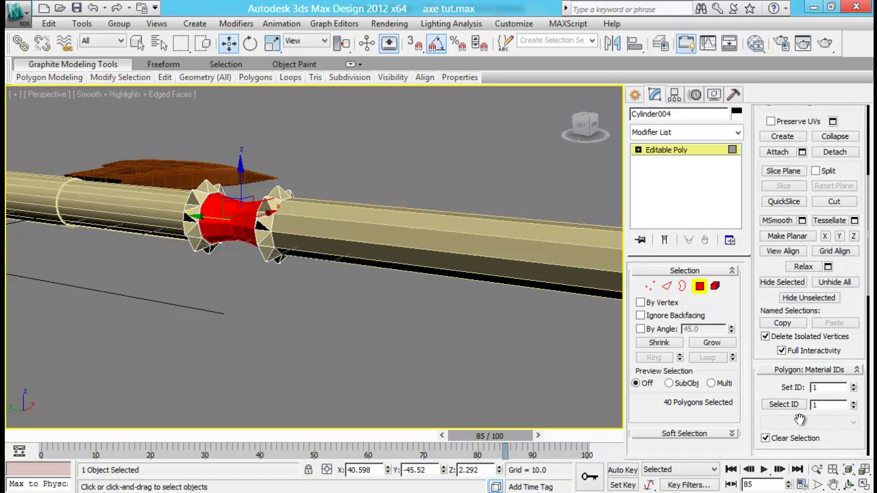
scroll(799, 419, "down", 6)
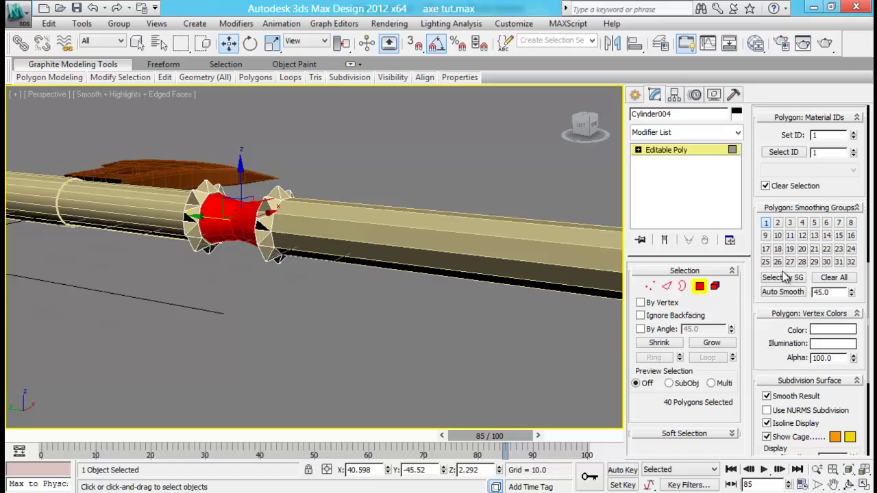
left_click(294, 316)
middle_click_drag(294, 315, 387, 296, "alt")
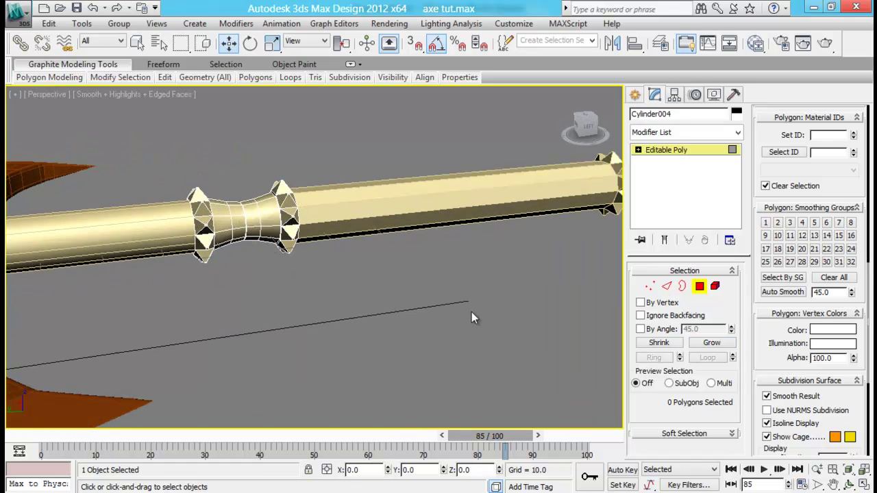
left_click(247, 245)
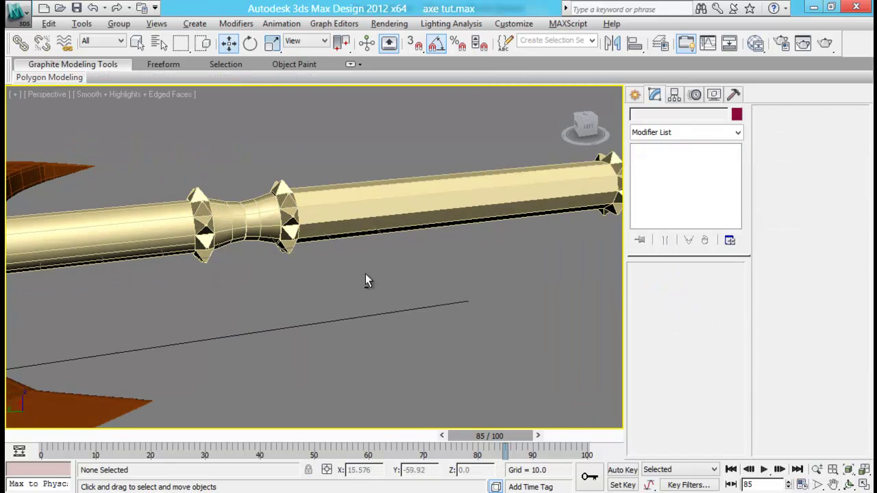
Step: Connect the long shaft's lengthwise edges with 2 segments and a pinch of 98, placing edge loops near both ends
middle_click_drag(365, 273, 431, 288, "alt")
left_click(338, 245)
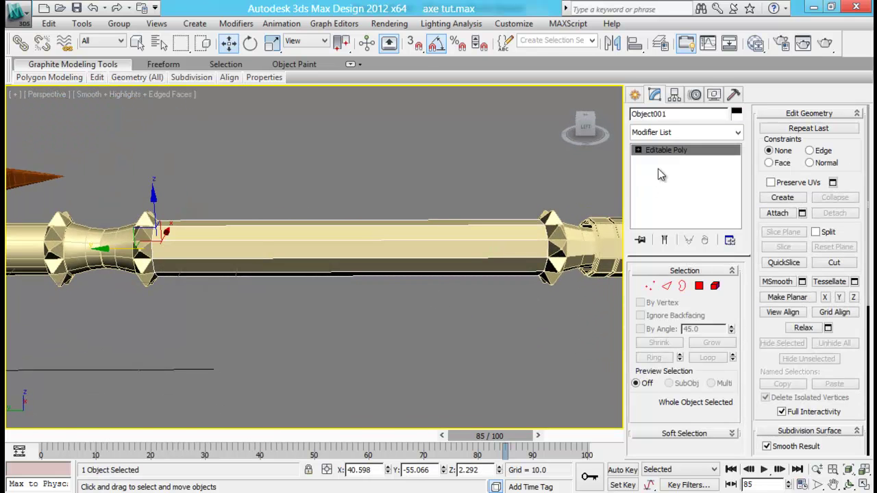
left_click(666, 287)
left_click_drag(314, 141, 343, 371)
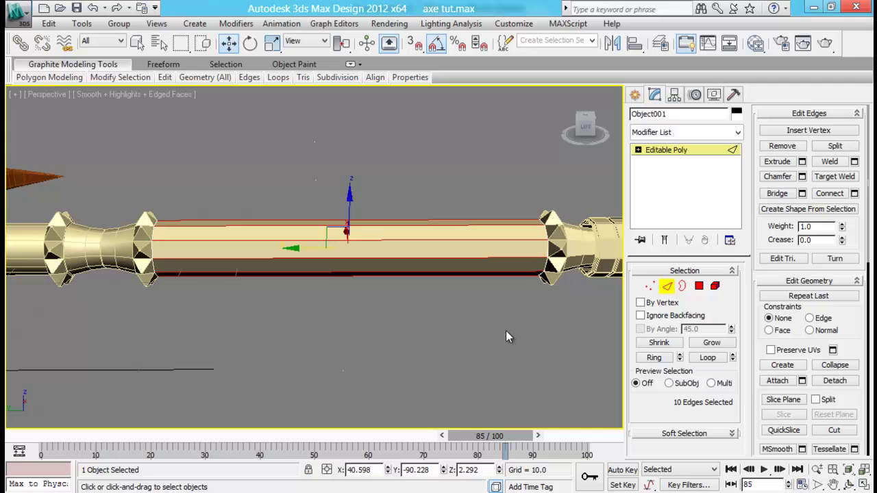
left_click(855, 194)
left_click(329, 265)
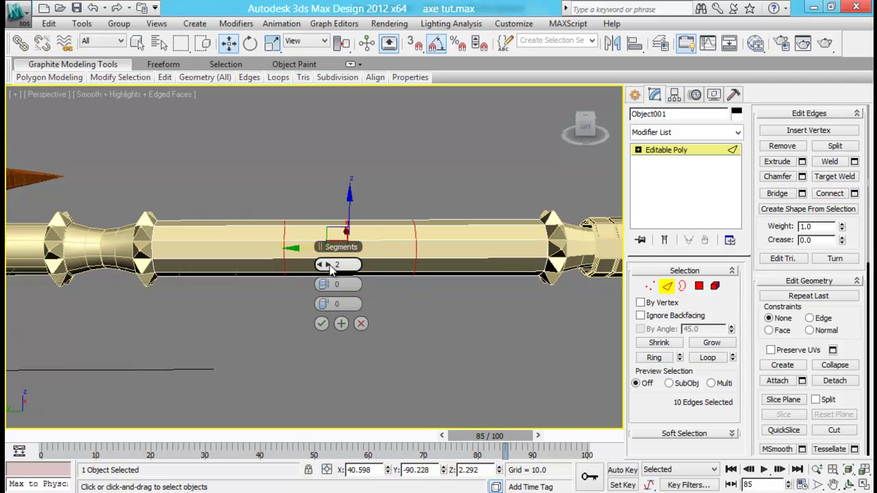
left_click_drag(335, 283, 594, 281)
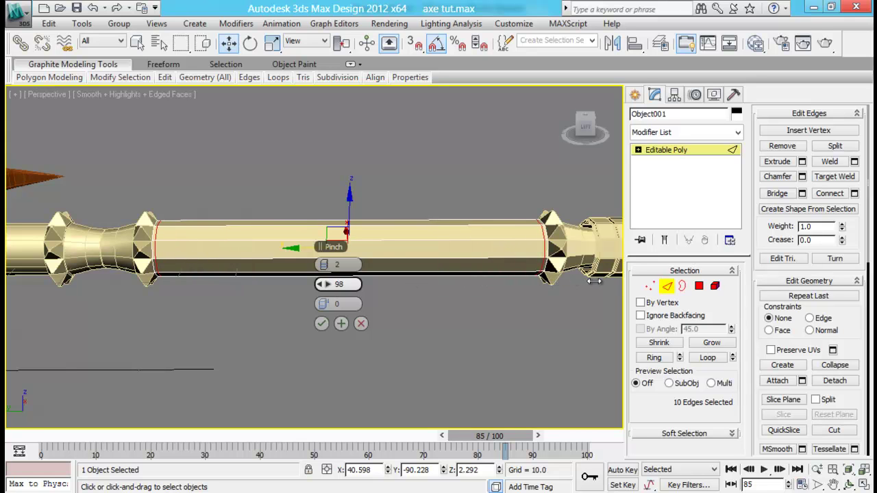
left_click(321, 324)
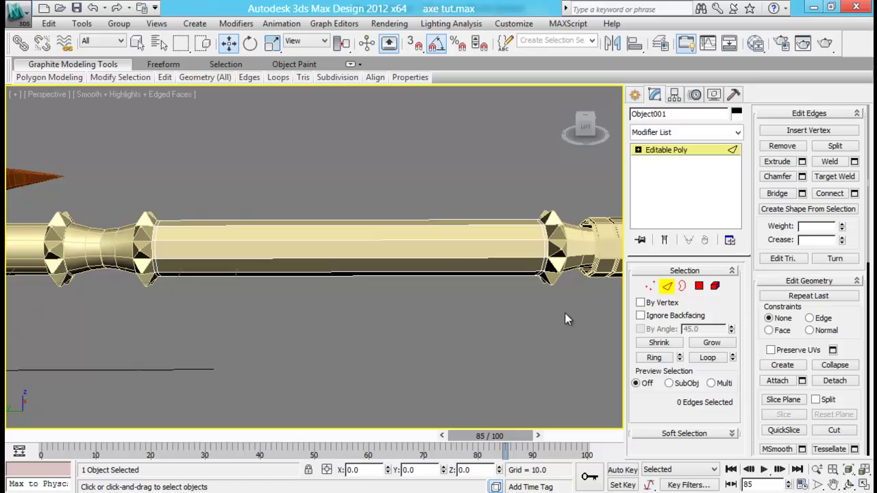
left_click(667, 285)
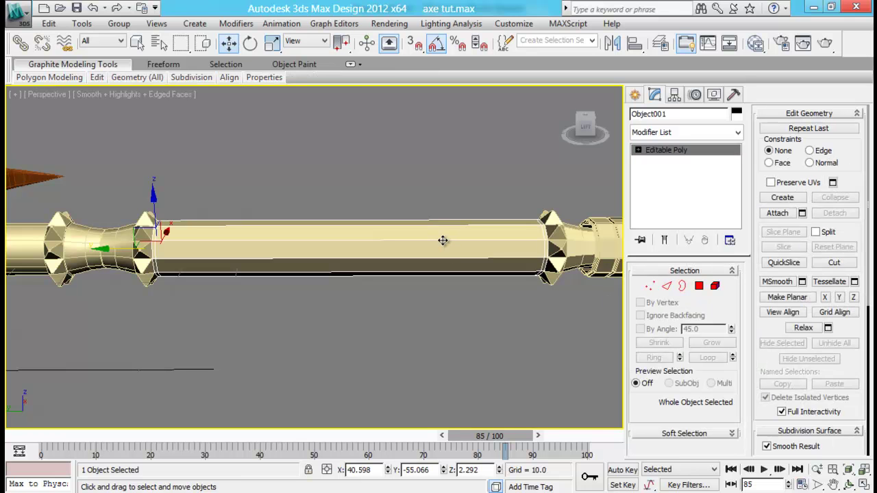
Step: Apply a TurboSmooth modifier to the long shaft
left_click(668, 135)
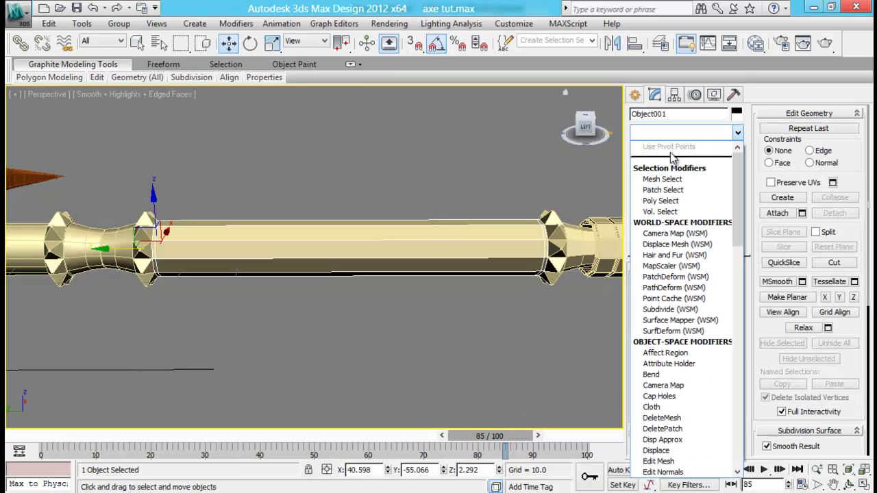
type("tu")
key("Return")
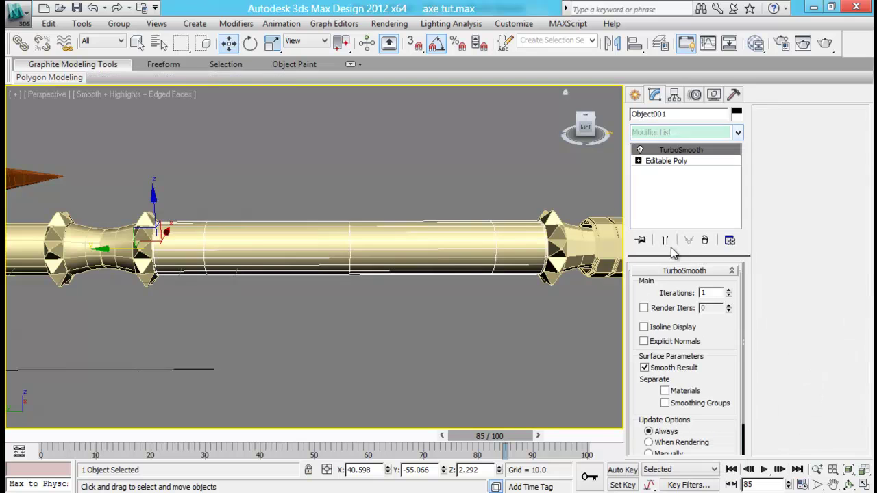
left_click(519, 352)
Step: Smooth the shading of the tapered polygons on the spiked neck piece next to the grip, using smoothing groups
middle_click_drag(497, 242, 437, 316, "alt")
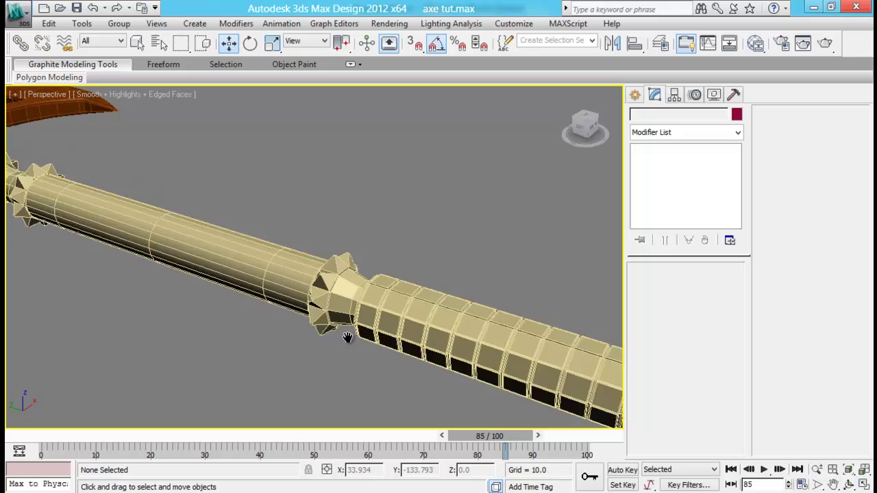
middle_click_drag(348, 337, 428, 294, "alt")
left_click(483, 252)
middle_click_drag(459, 220, 401, 174)
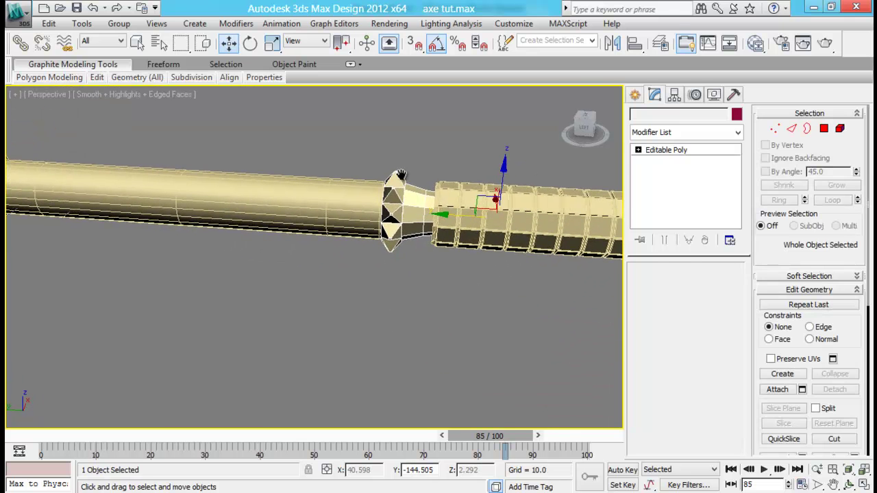
left_click(698, 286)
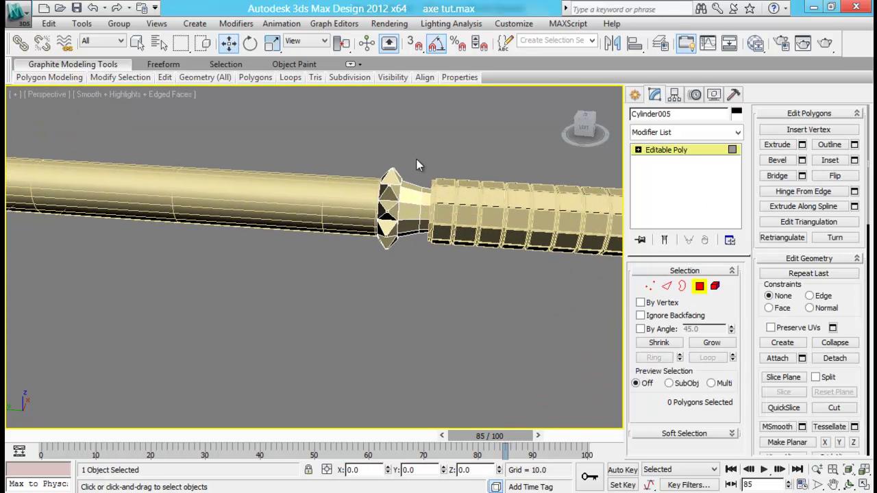
left_click_drag(415, 275, 526, 276)
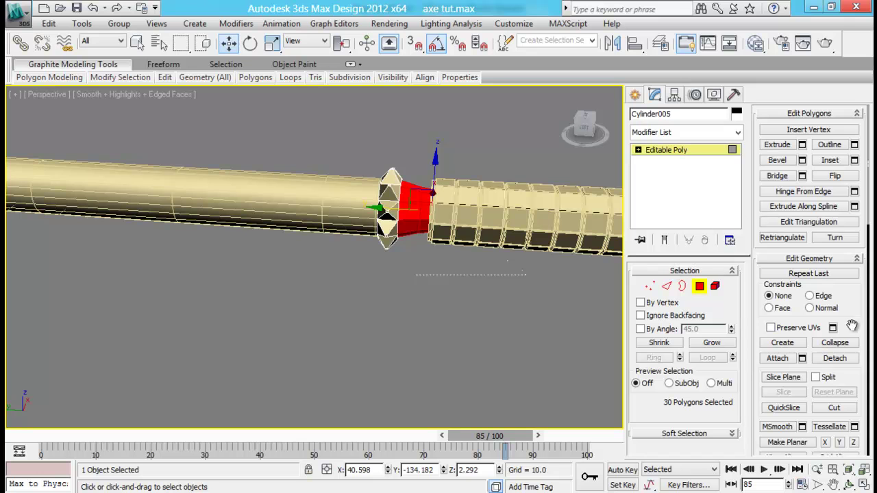
scroll(851, 326, "down", 5)
left_click_drag(772, 396, 795, 209)
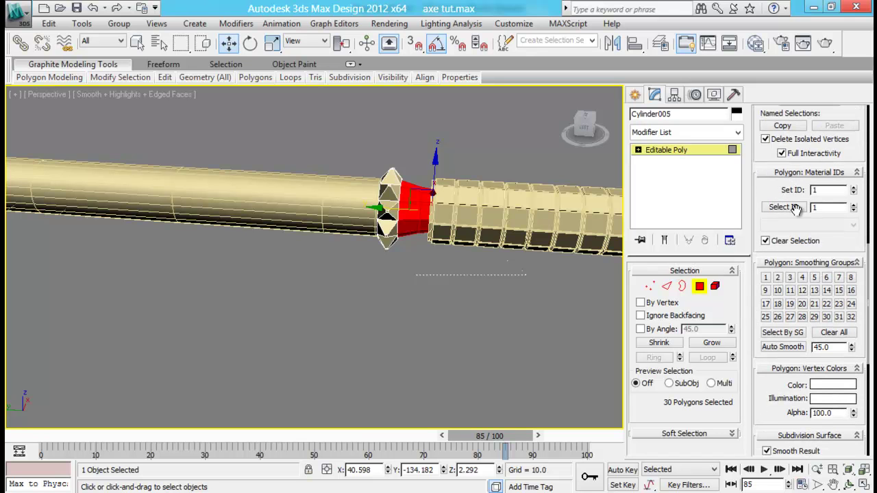
left_click(385, 302)
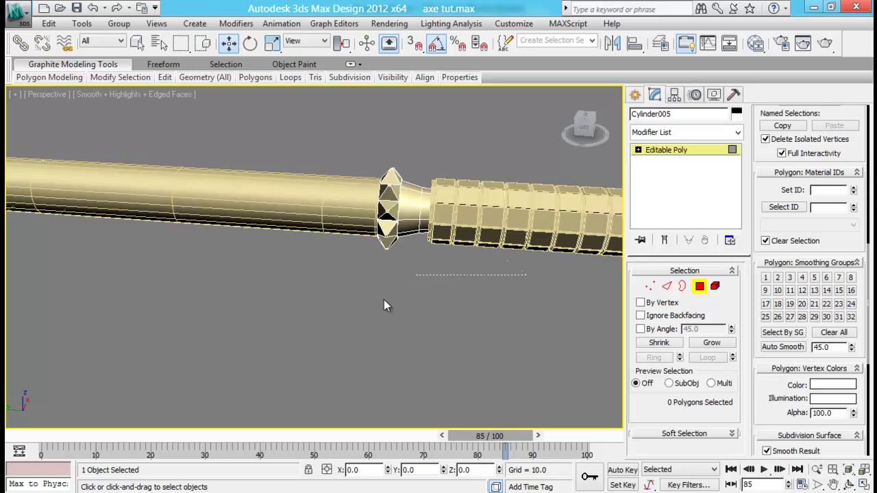
left_click(717, 288)
left_click(717, 287)
left_click(484, 280)
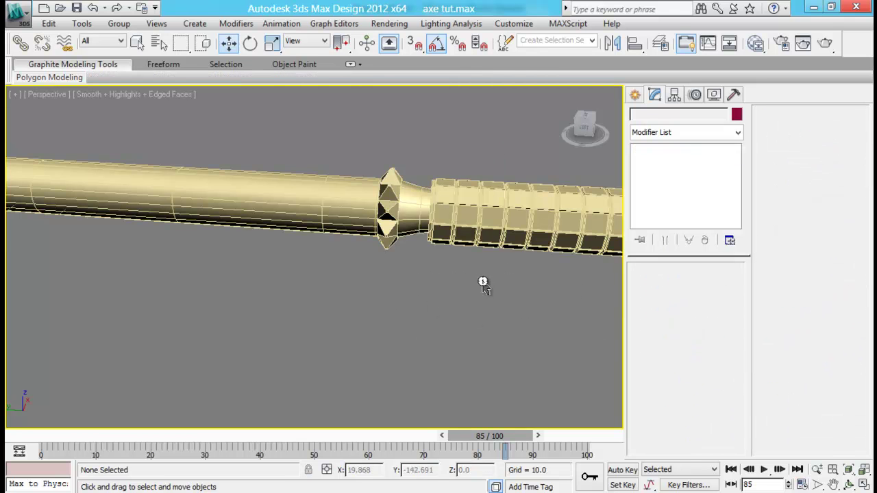
Step: Detach the pommel's polygons, including its collar and pointed cone, from the grip as a separate object
middle_click_drag(484, 280, 251, 292)
left_click(228, 221)
middle_click_drag(370, 233, 352, 178, "alt")
key("4")
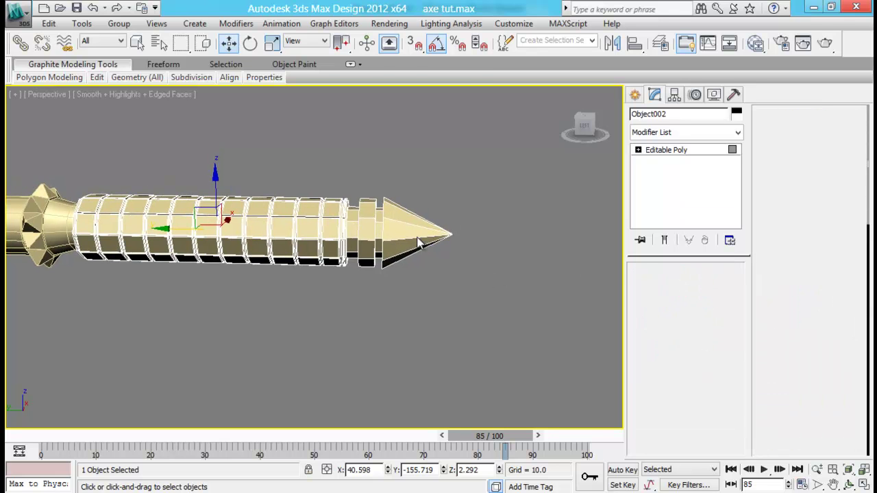
left_click_drag(352, 174, 452, 299)
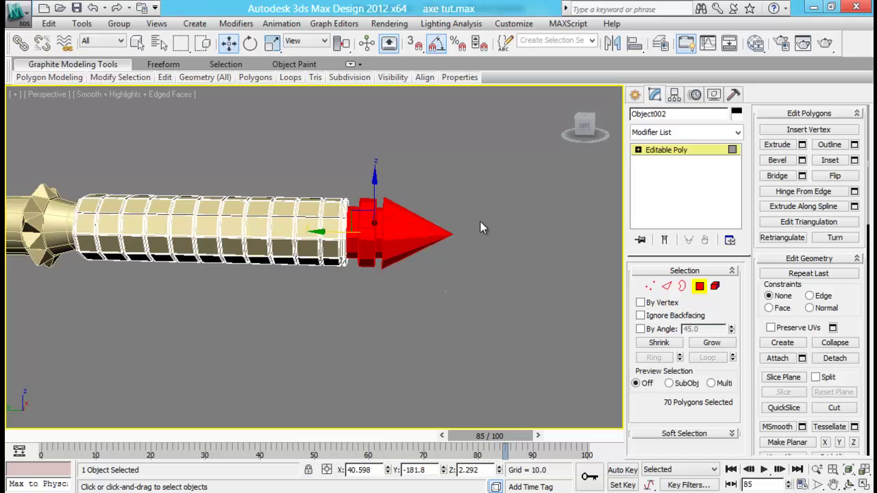
left_click(835, 358)
left_click(485, 257)
scroll(442, 300, "up", 5)
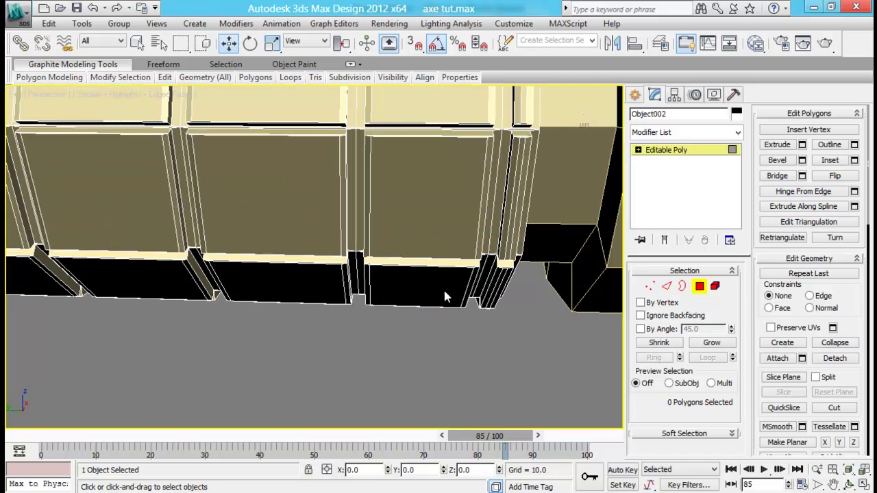
scroll(512, 224, "down", 6)
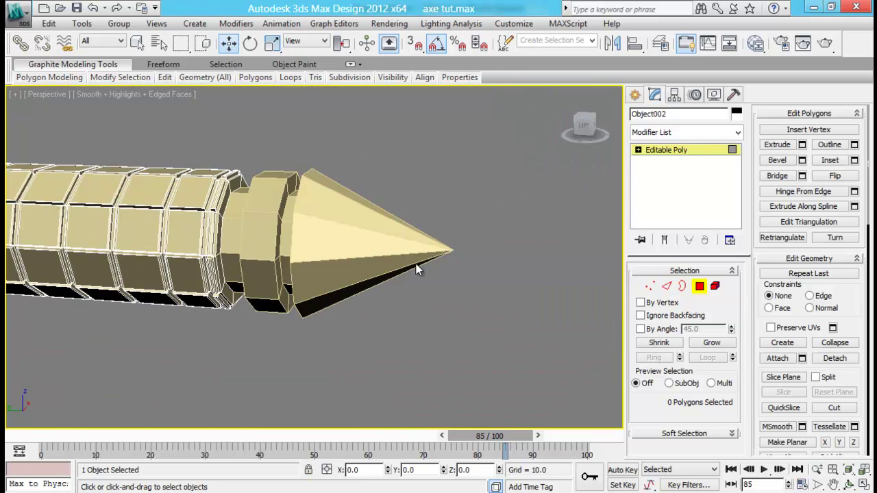
left_click(702, 288)
Step: Select the edge loops around the pommel collar's rims and the cone's base, leaving out the loop next to the grip
left_click(346, 247)
middle_click_drag(347, 247, 437, 238, "alt")
left_click(666, 286)
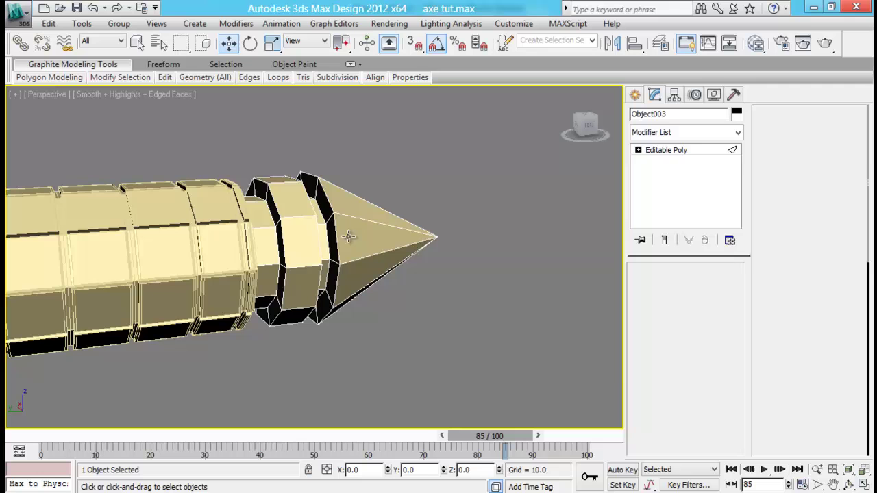
left_click(334, 233)
left_click(336, 248, "ctrl")
middle_click_drag(368, 256, 332, 261, "alt")
left_click(318, 248, "ctrl")
left_click(314, 236, "ctrl")
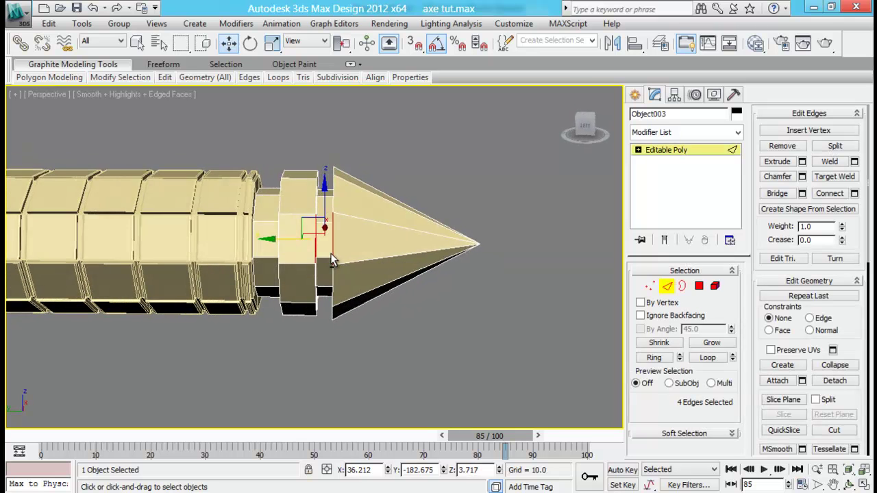
scroll(332, 261, "down", 2)
left_click(287, 242, "ctrl")
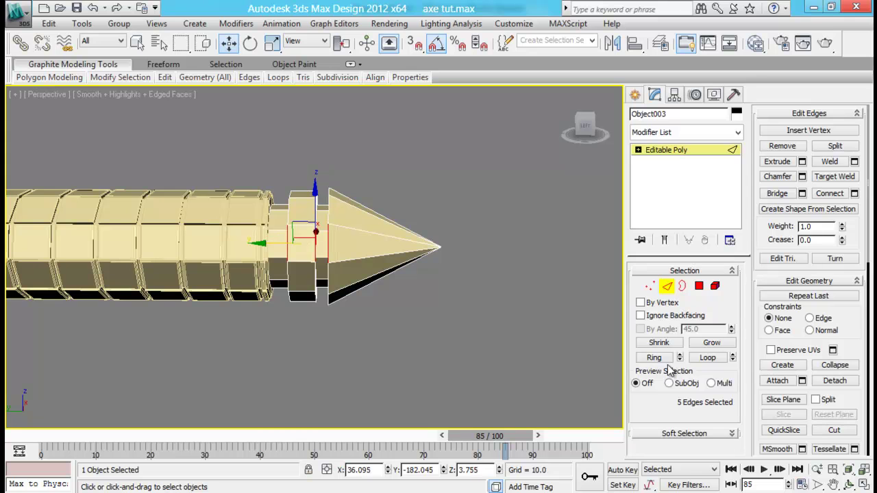
left_click(654, 359)
left_click(707, 358)
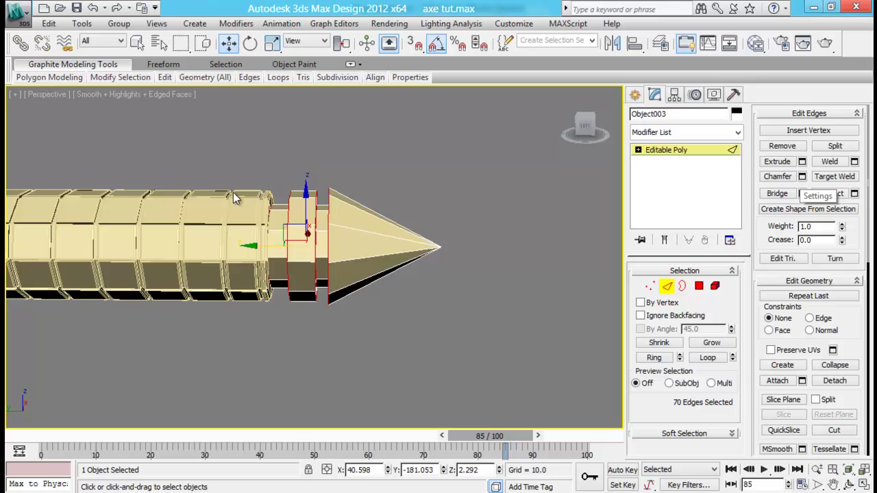
left_click_drag(208, 146, 277, 341, "alt")
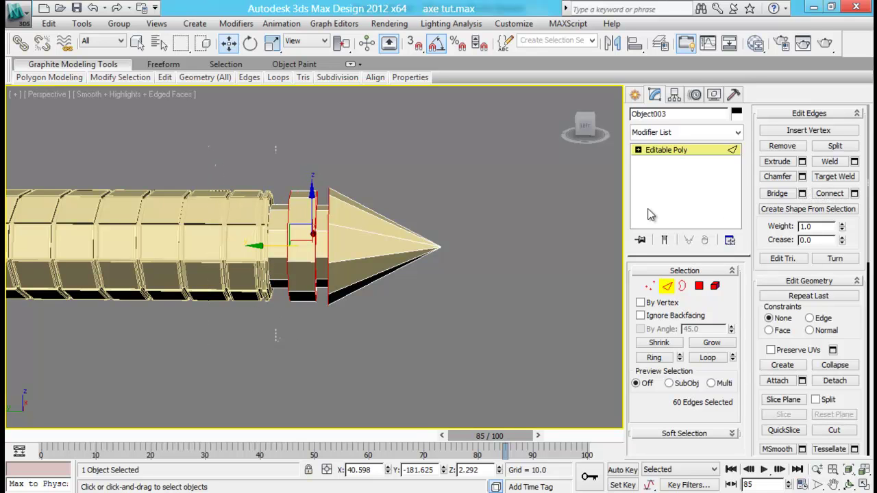
Step: Chamfer the selected pommel edge loops by 0.022 with 3 segments
left_click(802, 178)
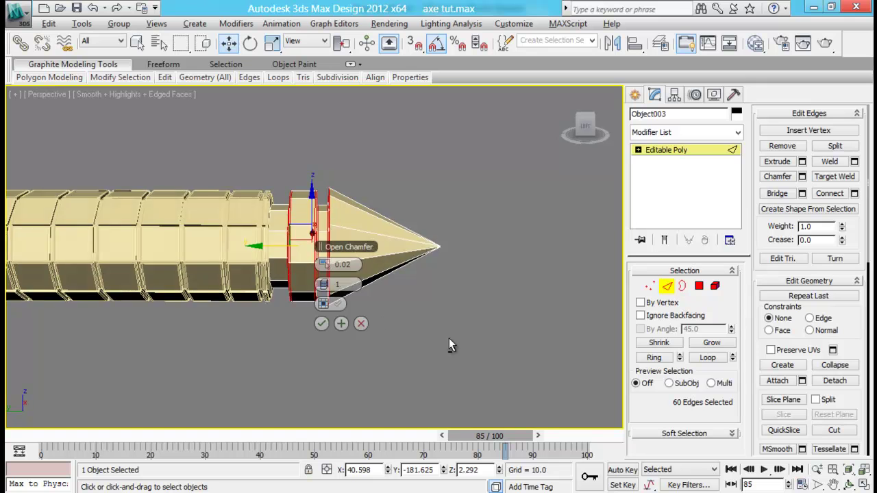
middle_click_drag(449, 338, 483, 339, "alt")
scroll(439, 324, "up", 3)
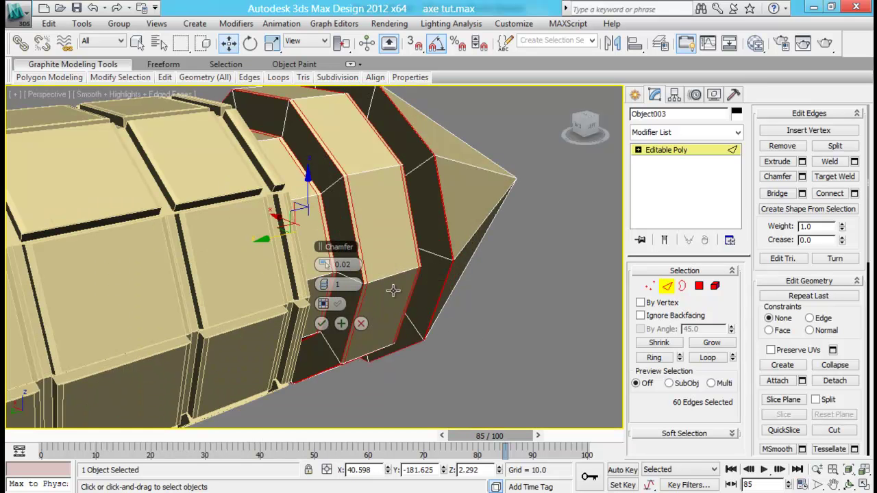
left_click_drag(329, 266, 323, 260)
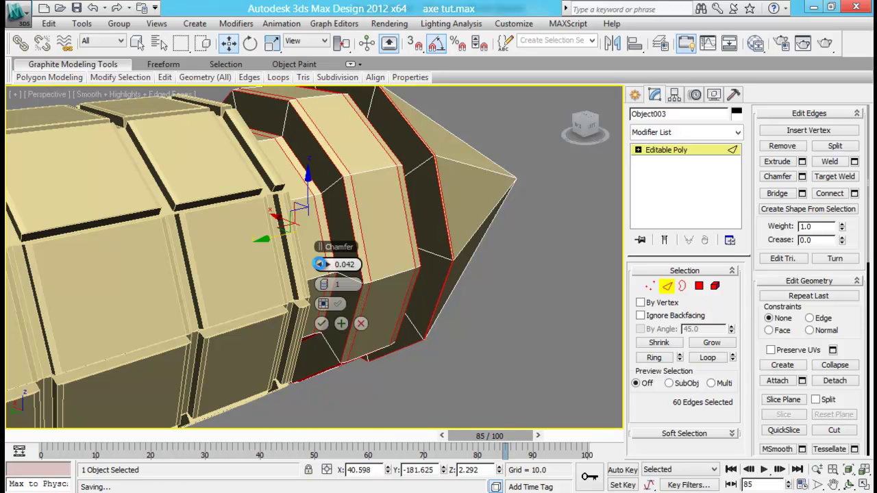
left_click(320, 265)
left_click(326, 284)
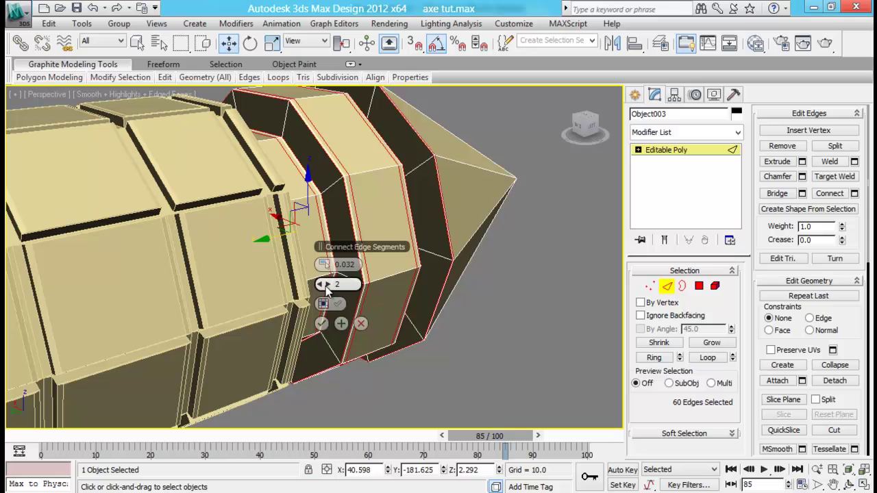
left_click(327, 285)
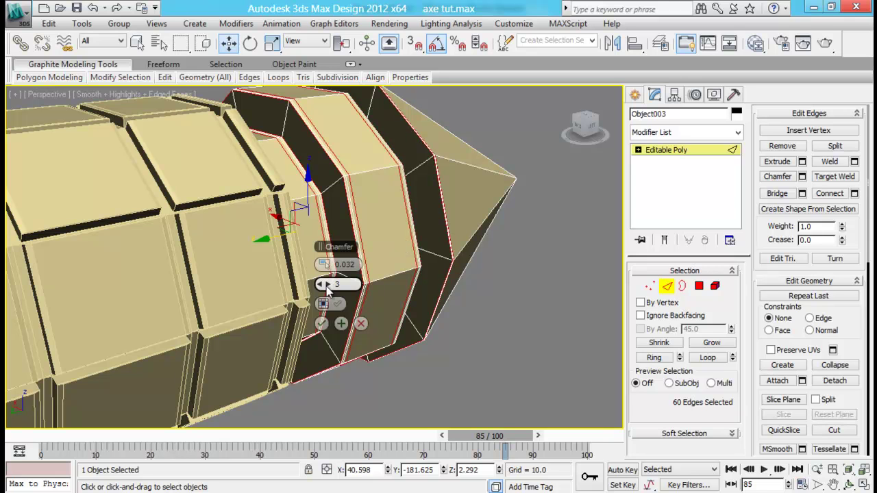
left_click_drag(322, 264, 324, 269)
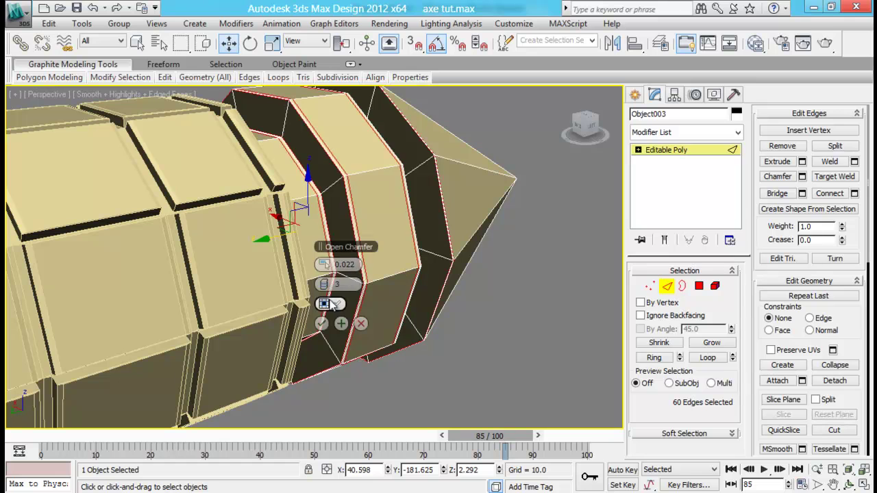
left_click(321, 323)
left_click(493, 350)
Step: Connect the lengthwise edges of the narrow neck between grip and collar with 1 segment and a slide of -95
middle_click_drag(489, 324, 404, 288, "alt")
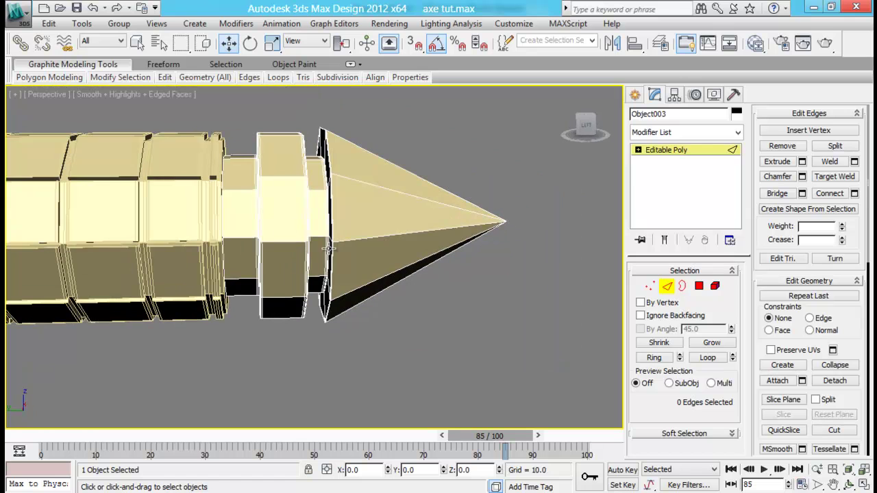
left_click(239, 192)
left_click(666, 361)
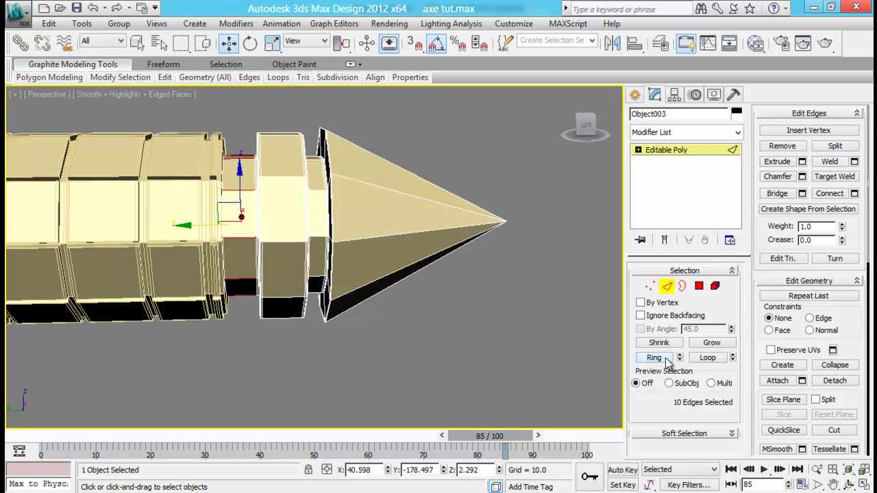
left_click(855, 194)
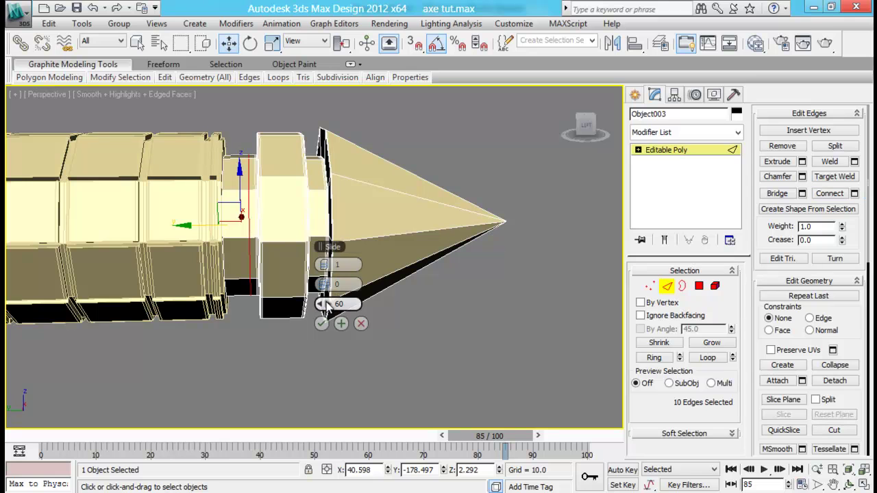
left_click_drag(320, 303, 758, 335)
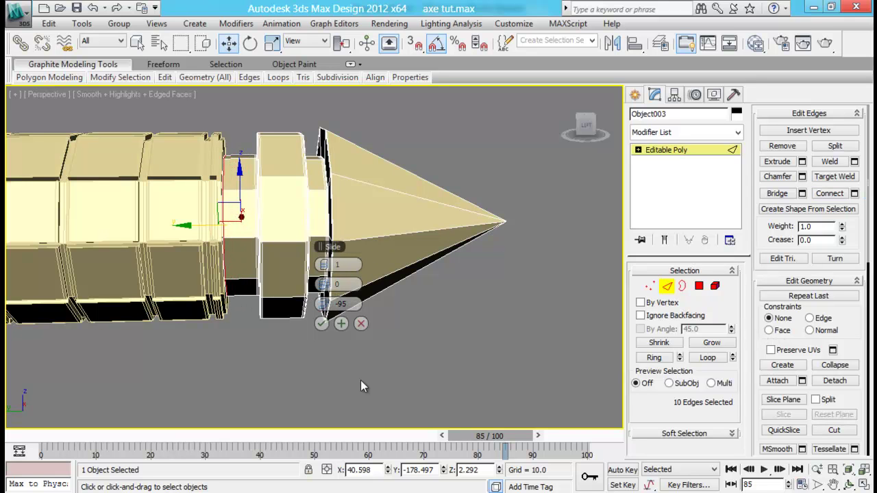
left_click(319, 324)
left_click(485, 324)
Step: Connect the pommel cone's lengthwise edges with 1 segment and no slide, adding a loop midway along the cone
middle_click_drag(486, 310, 460, 328)
scroll(459, 328, "down", 3)
scroll(361, 285, "up", 1)
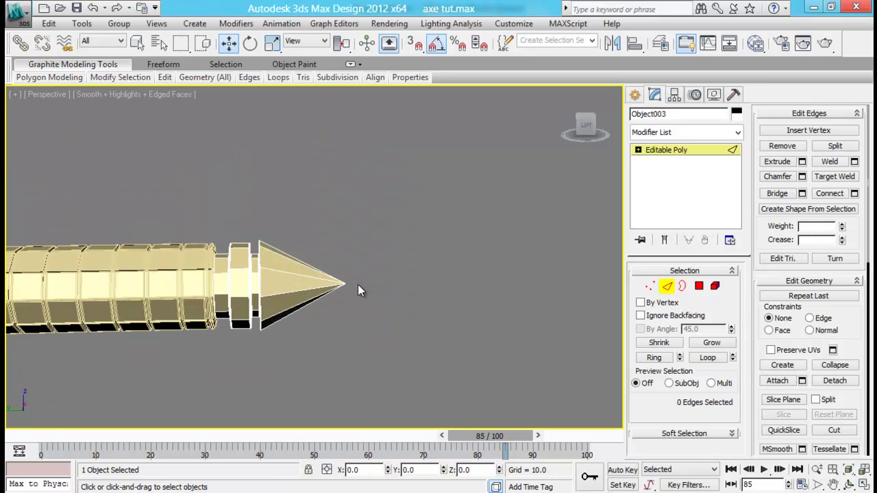
middle_click_drag(358, 285, 448, 251)
left_click_drag(400, 204, 390, 328)
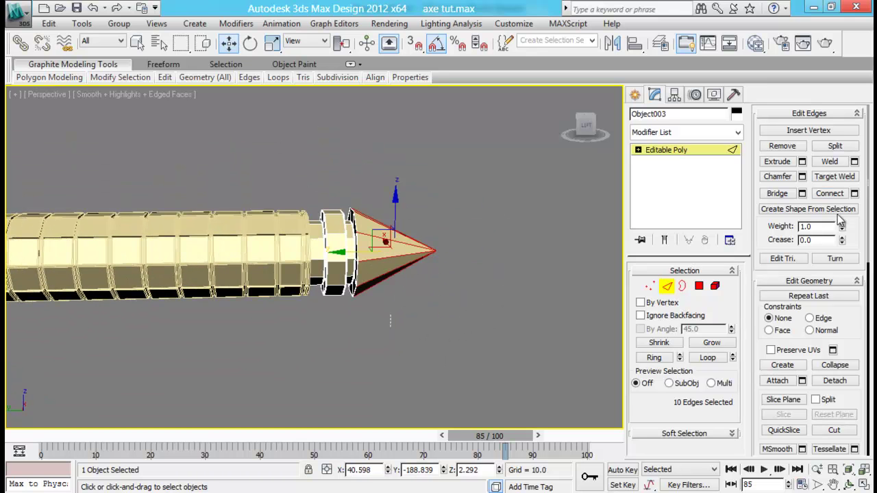
left_click(854, 194)
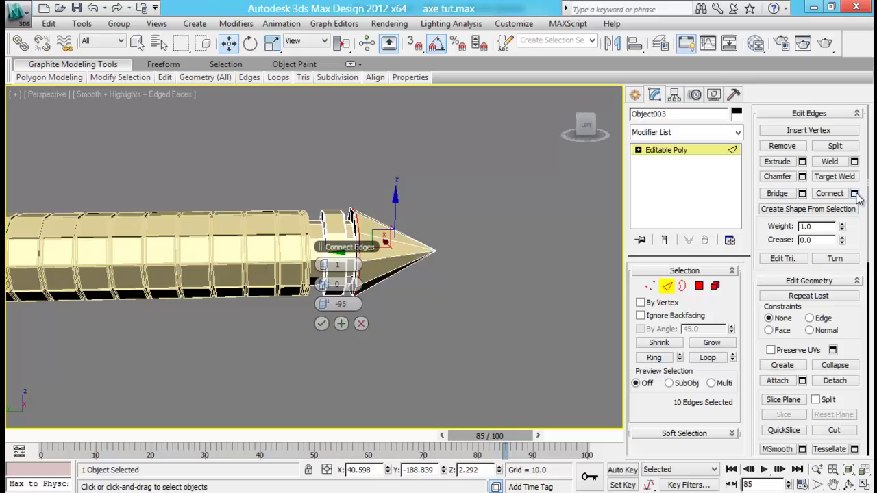
left_click(322, 323)
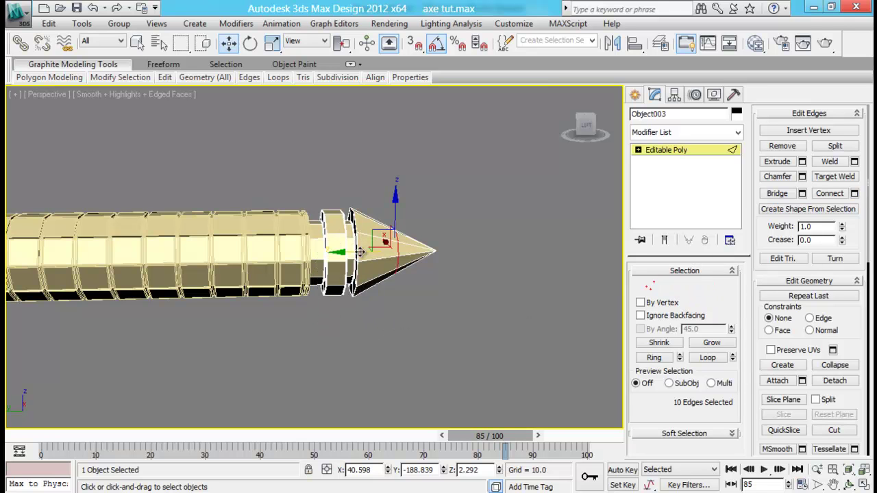
Step: Move the cone's new edge loop close to the tip and scale it to 39% to restore the pointed taper
left_click_drag(349, 252, 381, 255)
mouse_move(552, 281)
middle_mouse_down("alt")
mouse_move(534, 263)
mouse_move(546, 269)
middle_mouse_up("alt")
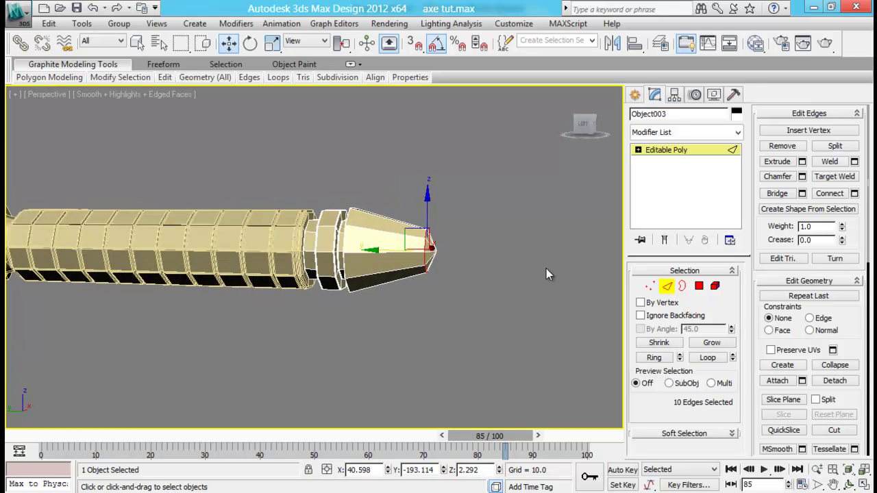
key("r")
key("r")
left_click_drag(440, 239, 446, 335)
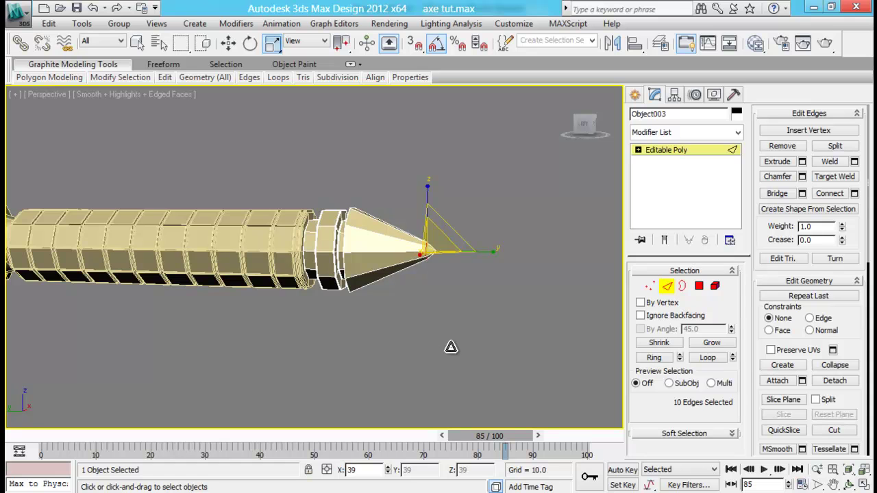
middle_click_drag(456, 311, 474, 305, "alt")
left_click(448, 274)
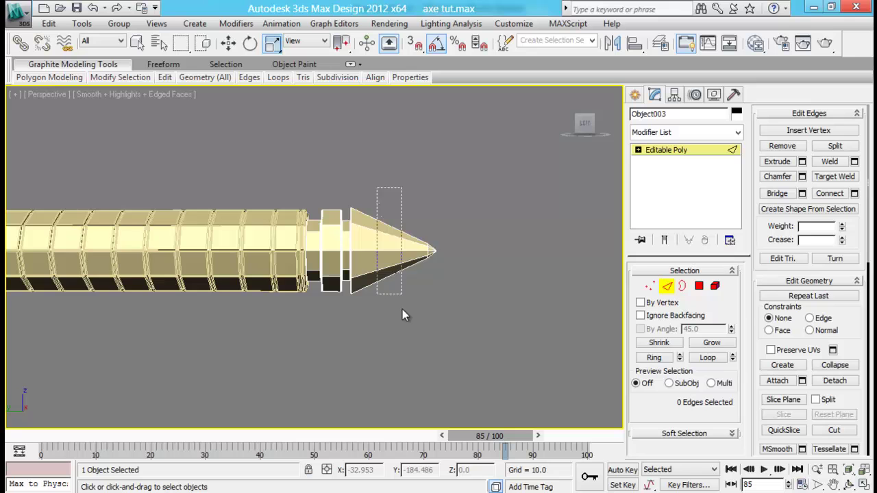
Step: Connect the cone's long edges behind the tip with 2 evenly spaced segments
left_click_drag(402, 310, 404, 310)
left_click(854, 194)
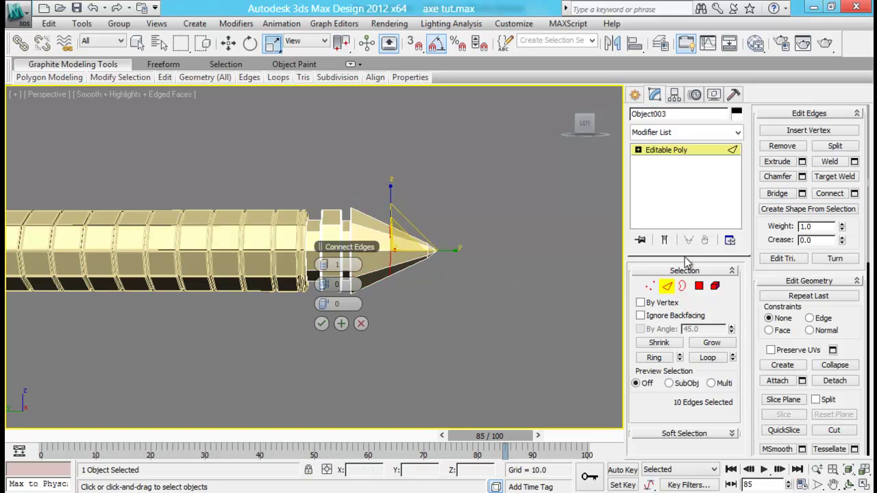
left_click(322, 324)
left_click(399, 265)
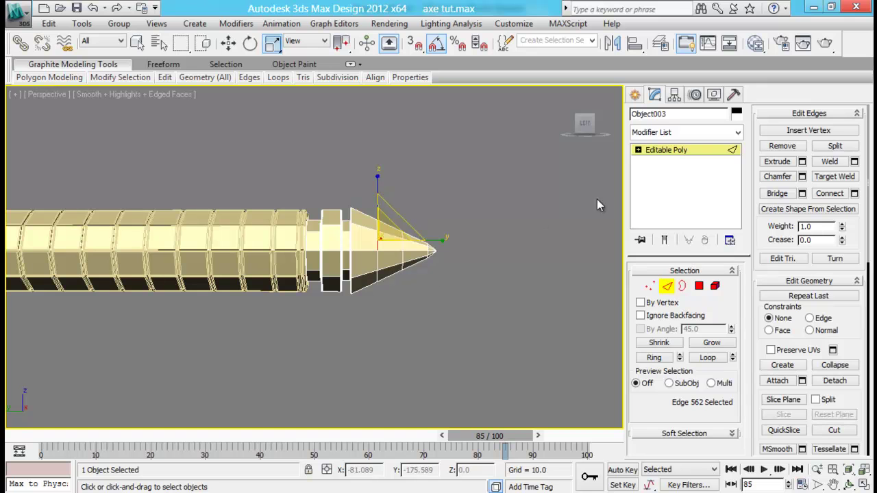
left_click(668, 286)
Step: Apply a TurboSmooth modifier to the detached pommel
left_click(692, 132)
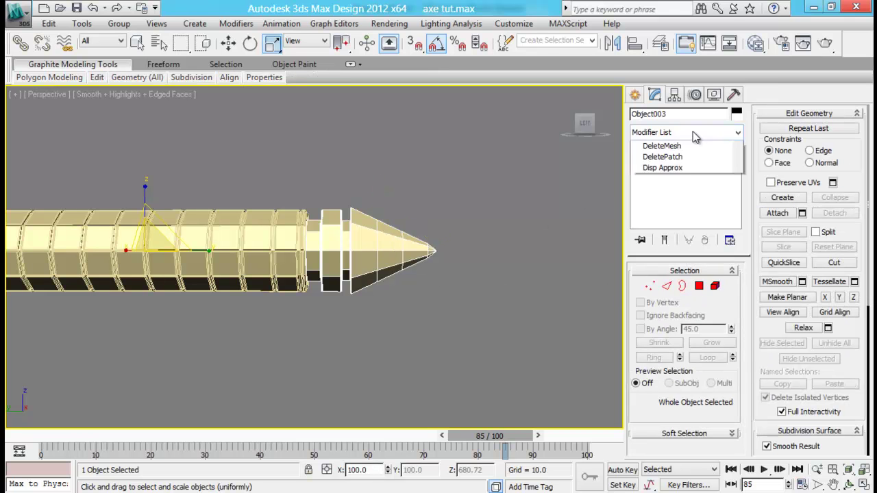
type("tu")
key("Return")
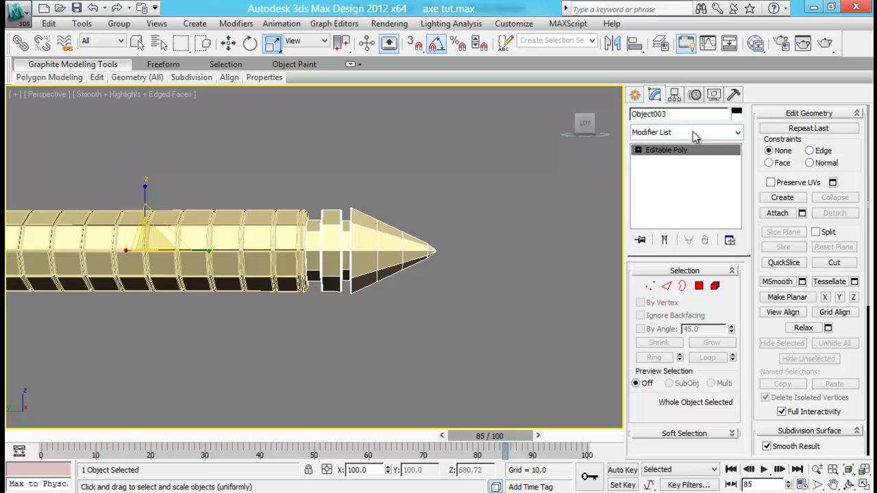
left_click(692, 132)
type("tu")
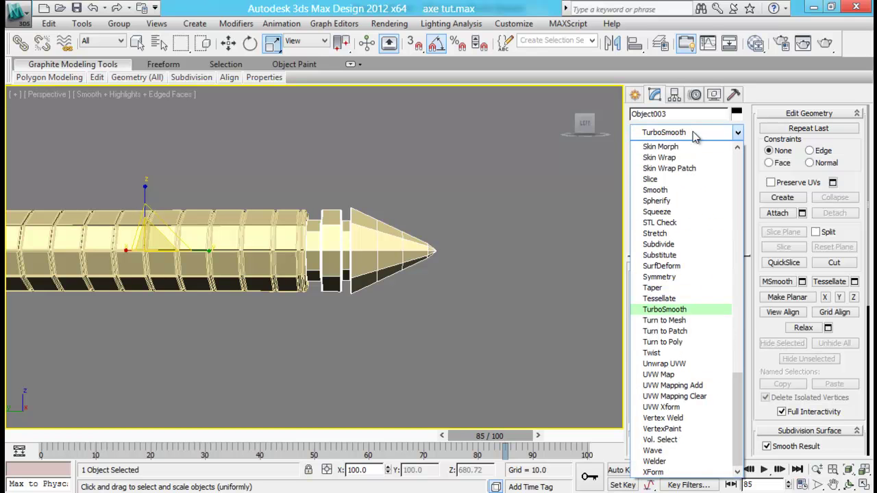
key("Return")
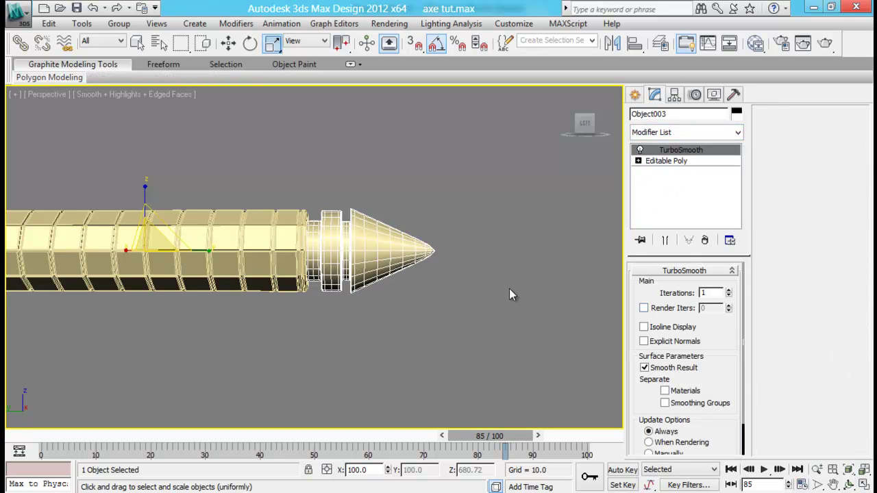
left_click(509, 289)
Step: Move the axe blade Box02 along the X axis until its inner end meets the shaft
middle_click_drag(448, 293, 510, 303)
middle_click_drag(378, 291, 407, 301, "alt")
scroll(336, 298, "down", 5)
middle_click_drag(323, 287, 372, 276, "alt")
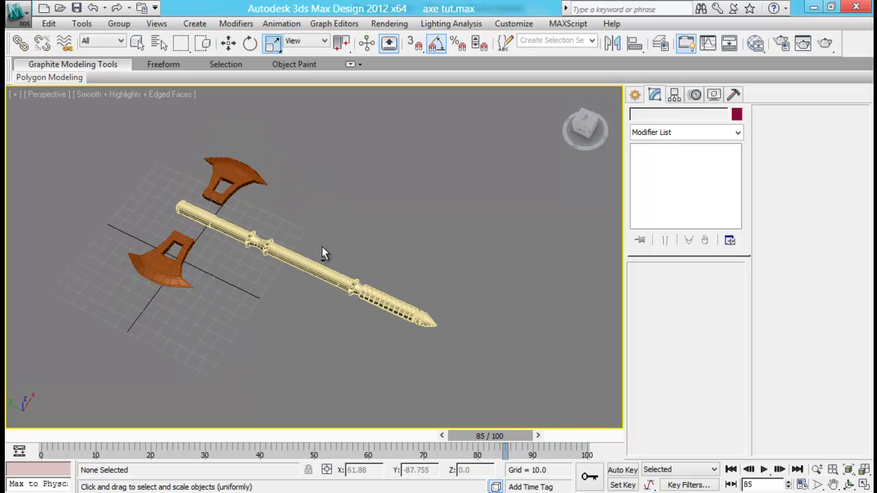
middle_click_drag(323, 251, 201, 252, "alt")
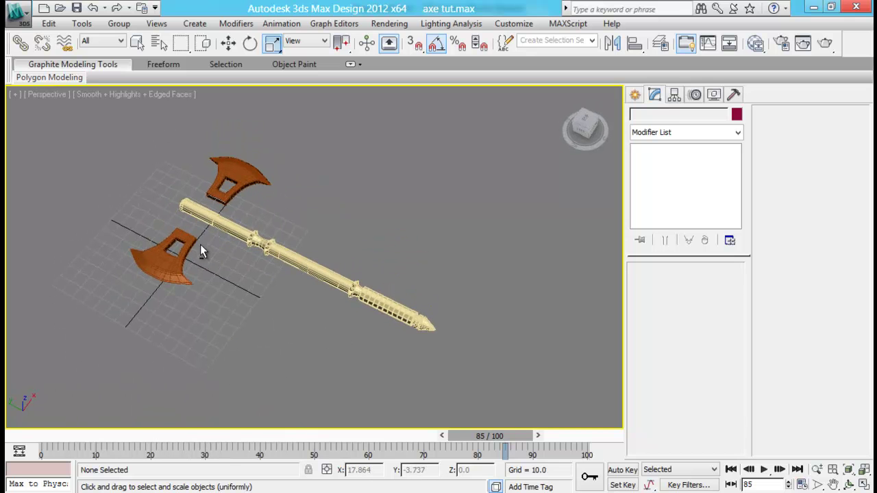
left_click(221, 198)
middle_click_drag(401, 237, 282, 224, "alt")
middle_click_drag(385, 226, 430, 266, "alt")
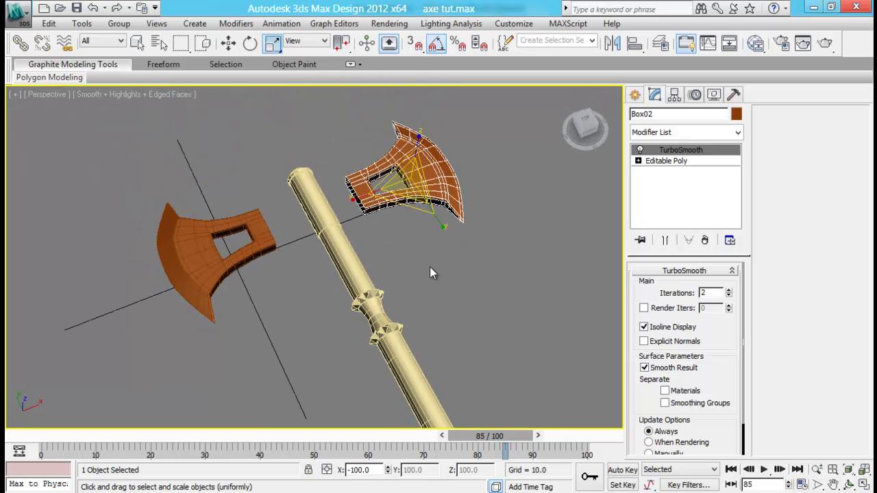
key("w")
left_click_drag(446, 166, 425, 170)
Step: Move the opposite blade, Box01, along the X axis to about X 10.4 so it meets the shaft
left_click(255, 243)
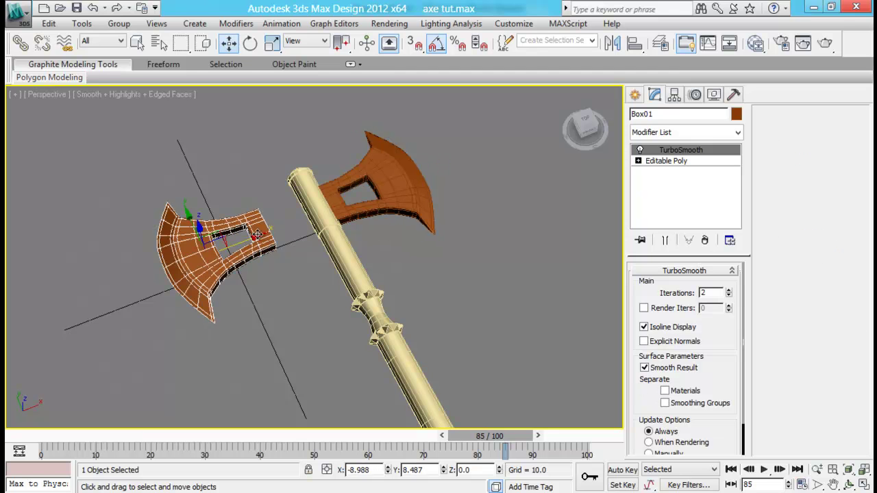
left_click_drag(257, 235, 305, 224)
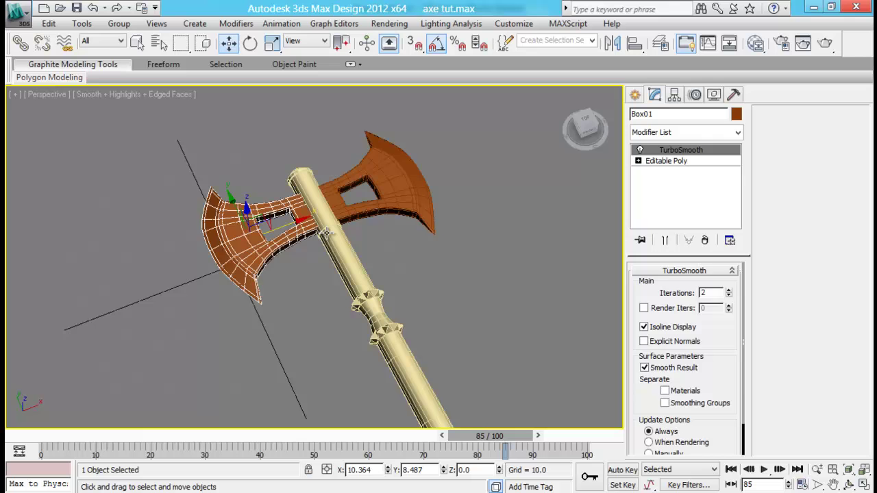
left_click(415, 270)
middle_click_drag(415, 270, 436, 299, "alt")
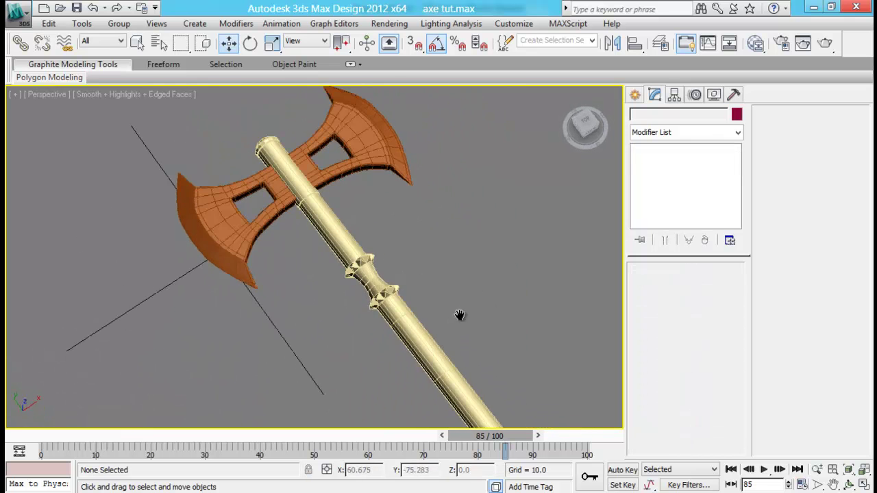
scroll(385, 245, "down", 5)
middle_click_drag(392, 255, 465, 231, "alt")
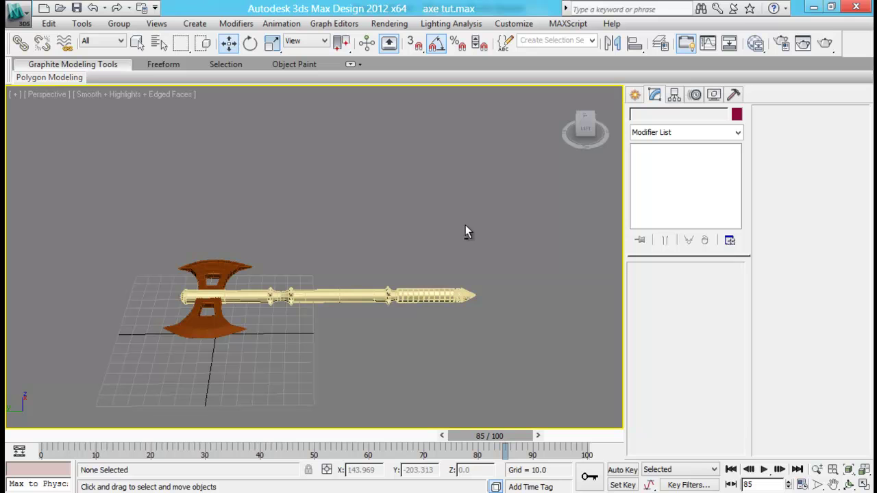